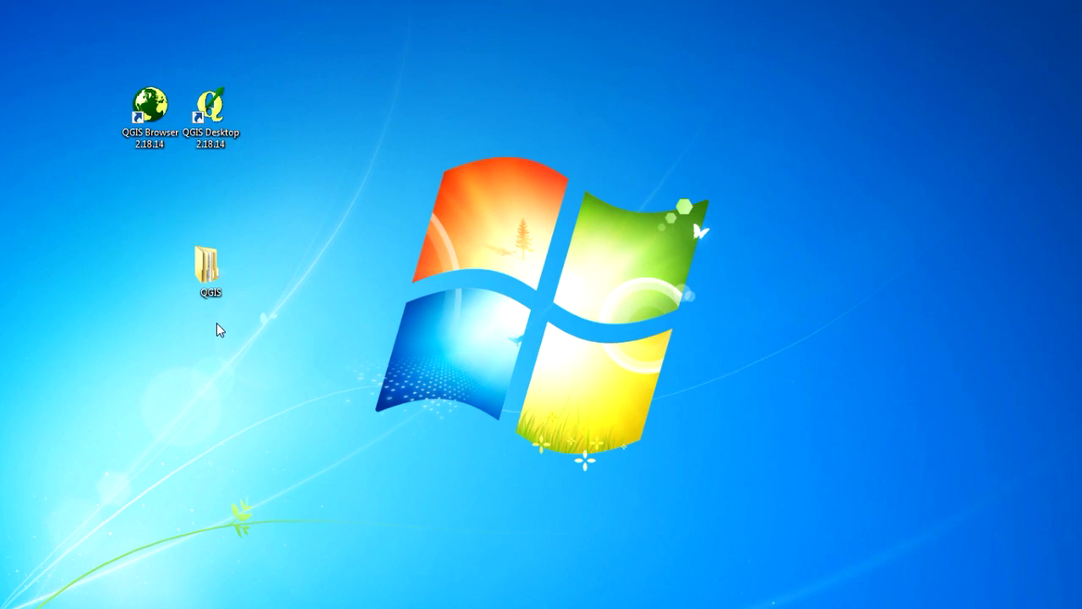
Open the SiteImage scan from the QGIS\Spatial\Raster folder in Windows Photo Viewer.
double_click(212, 283)
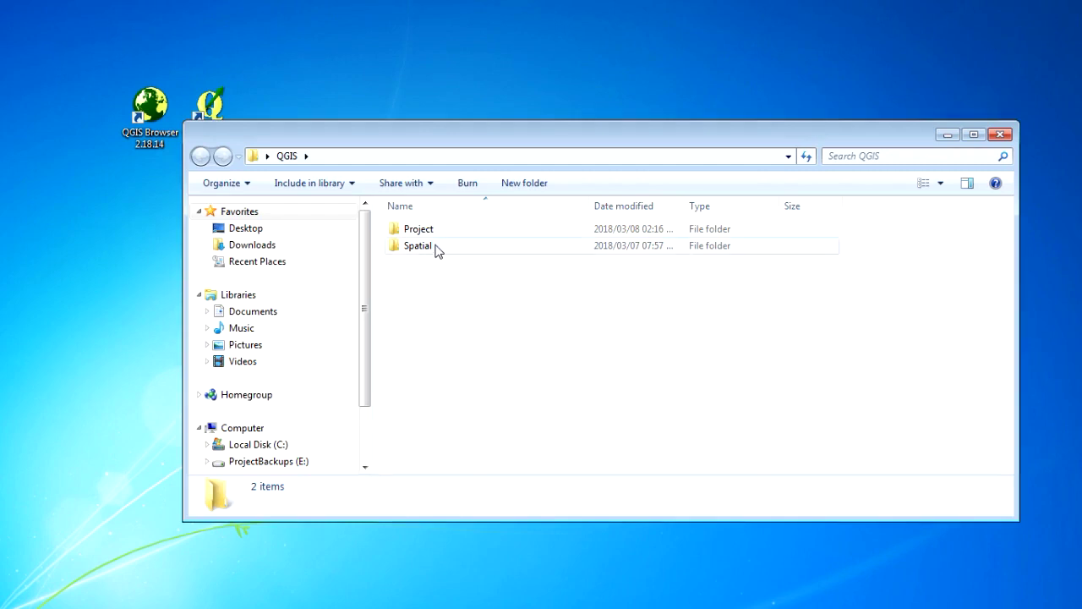
double_click(418, 246)
double_click(417, 229)
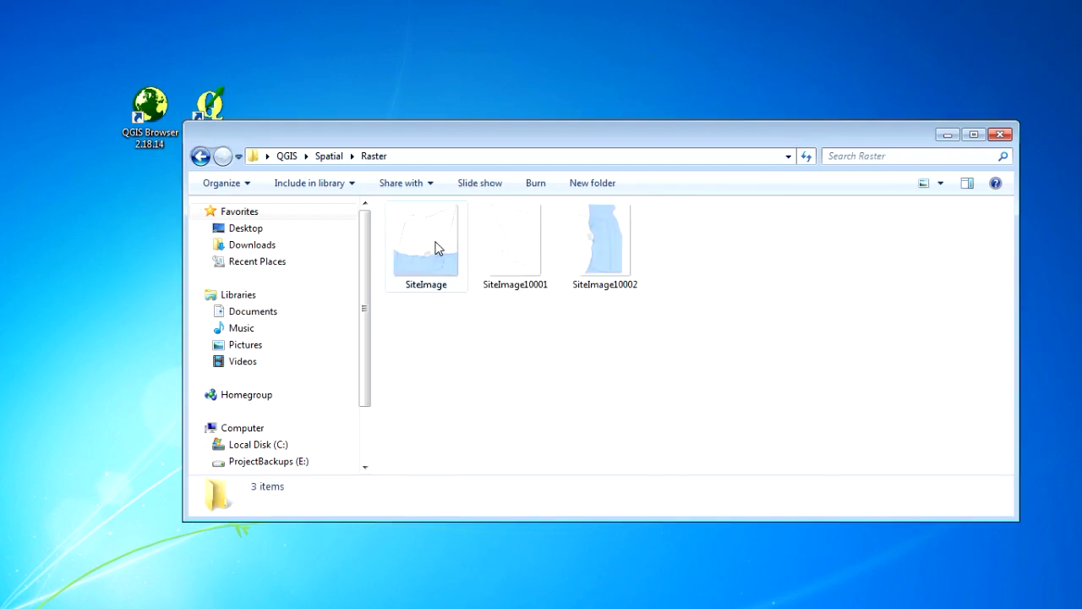
double_click(453, 238)
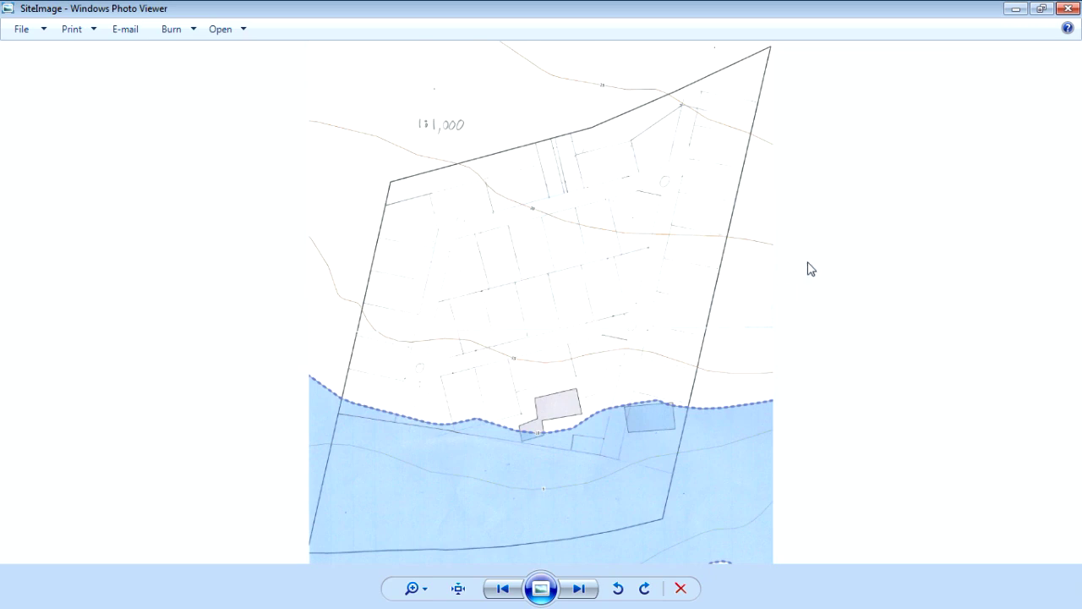
Close Windows Photo Viewer after looking over the scanned site plan.
left_click(1070, 9)
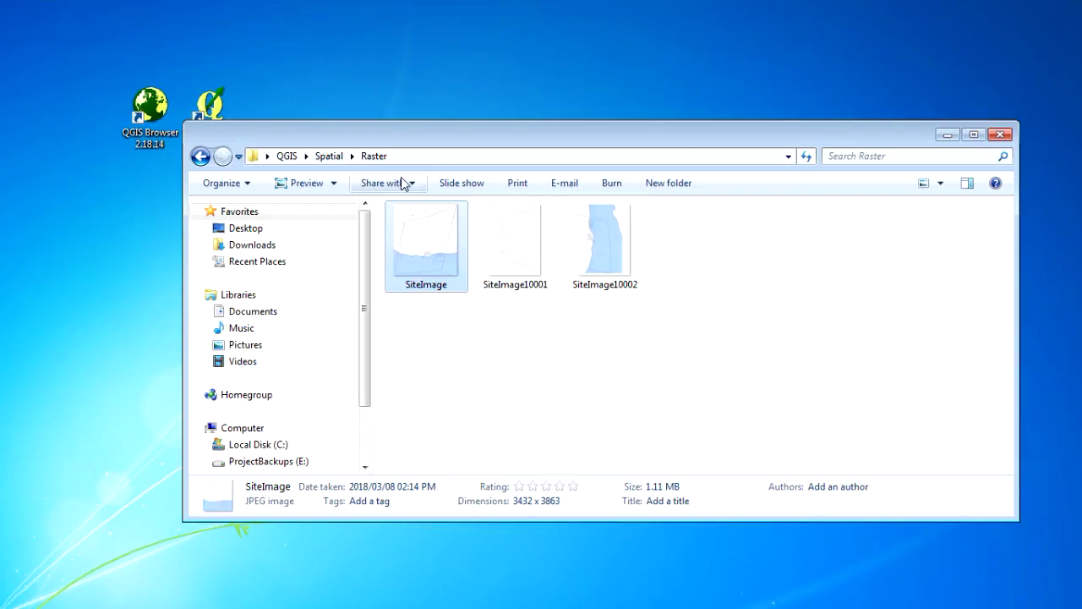
Go back up to the QGIS folder and open the Layout project from QGIS\Project.
left_click(334, 158)
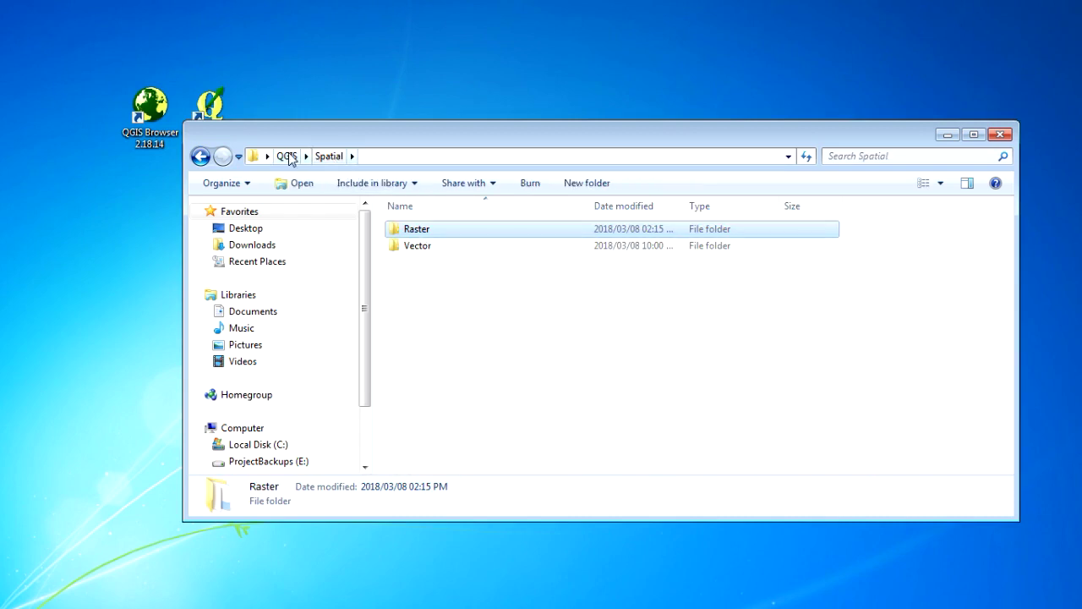
left_click(287, 156)
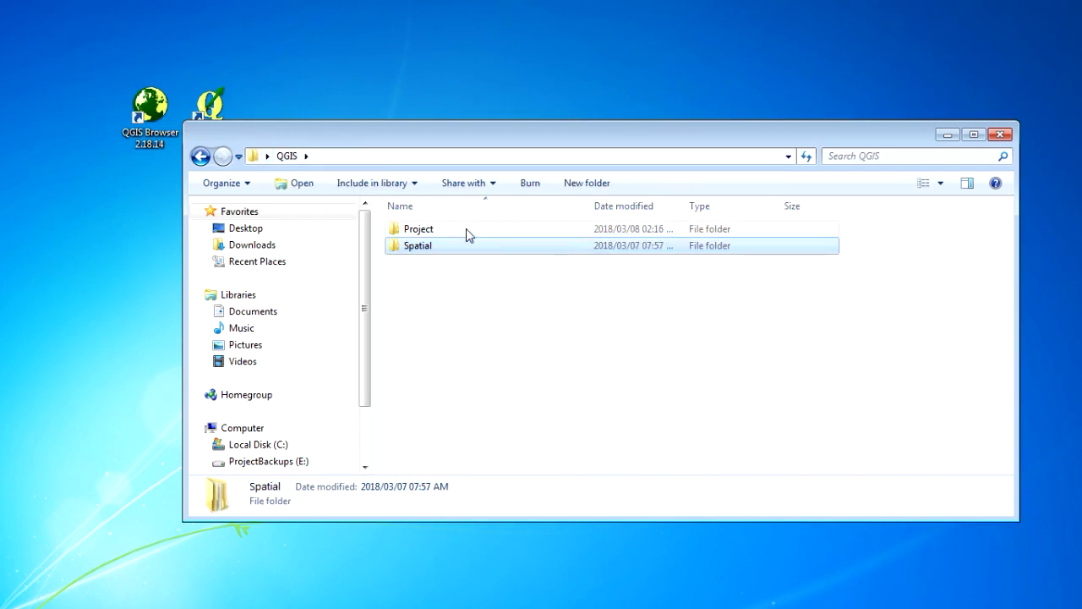
double_click(463, 230)
double_click(431, 234)
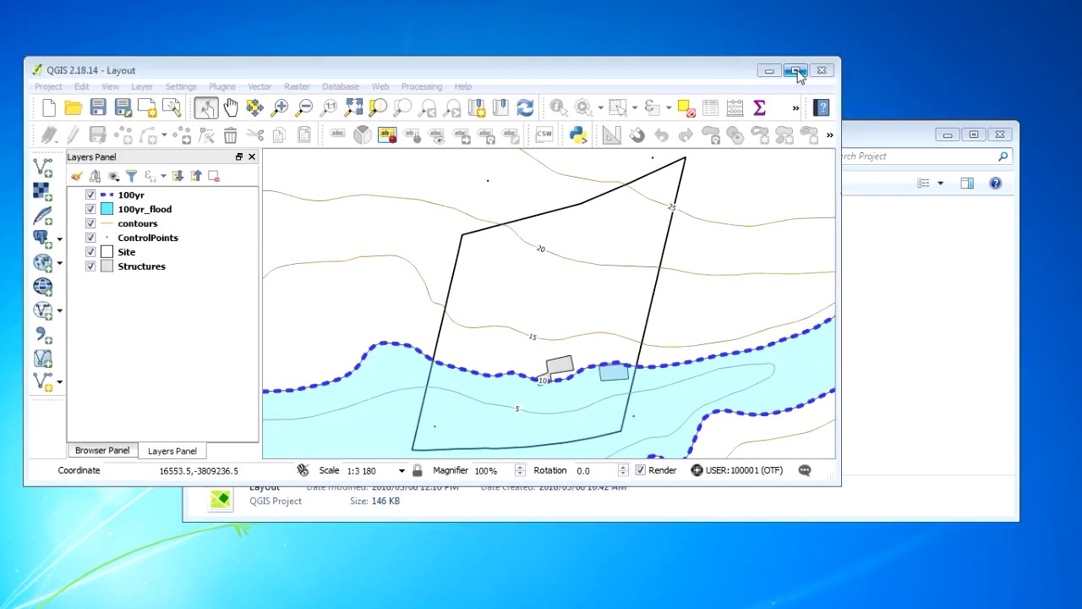
Maximize QGIS and enable the installed Georeferencer GDAL plugin in the Plugins manager.
left_click(796, 71)
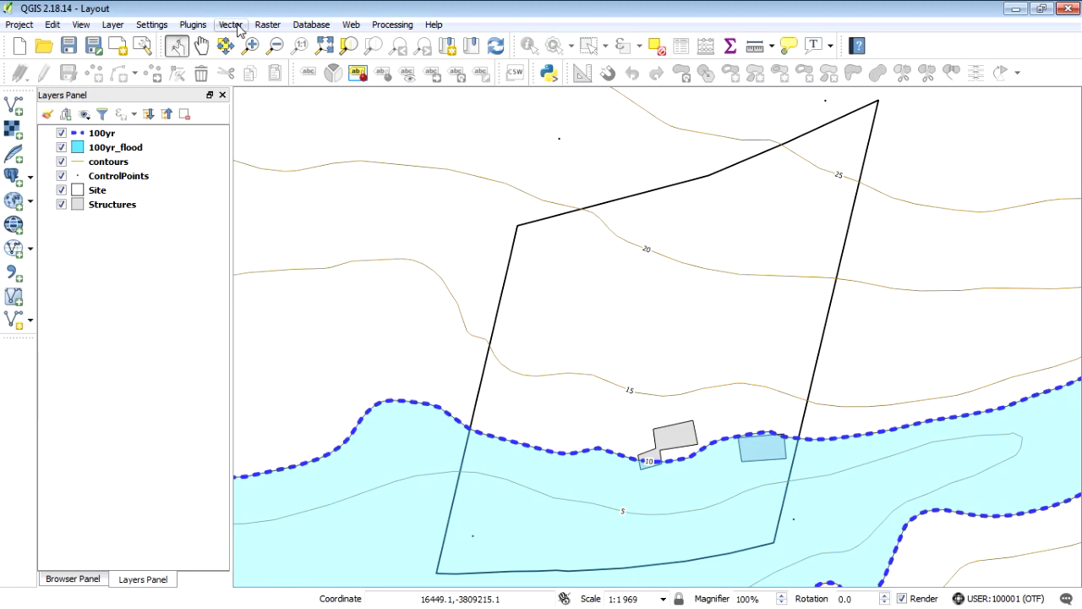
left_click(194, 27)
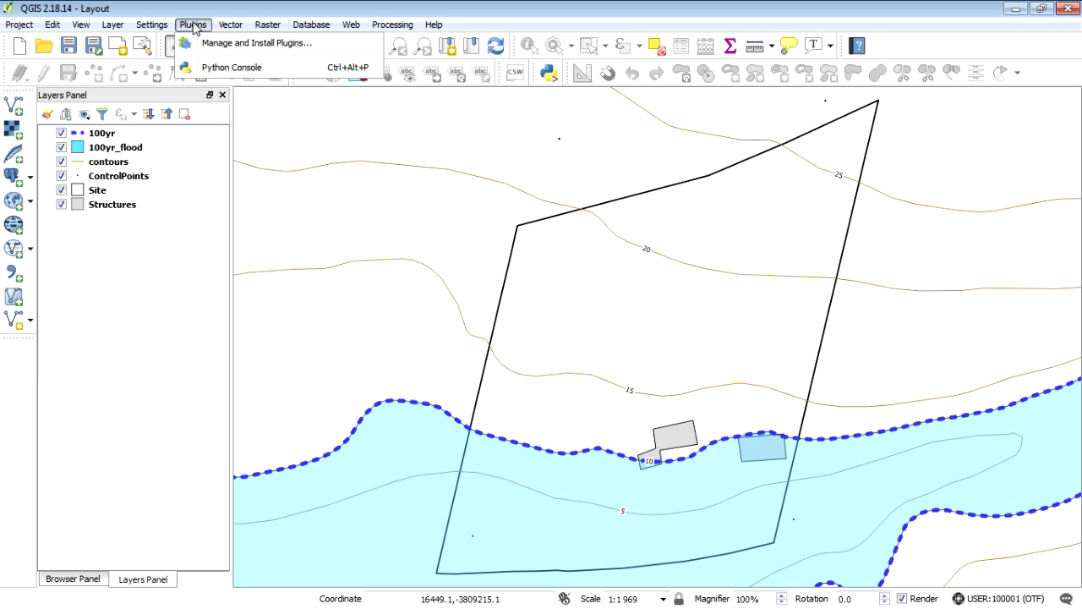
left_click(223, 45)
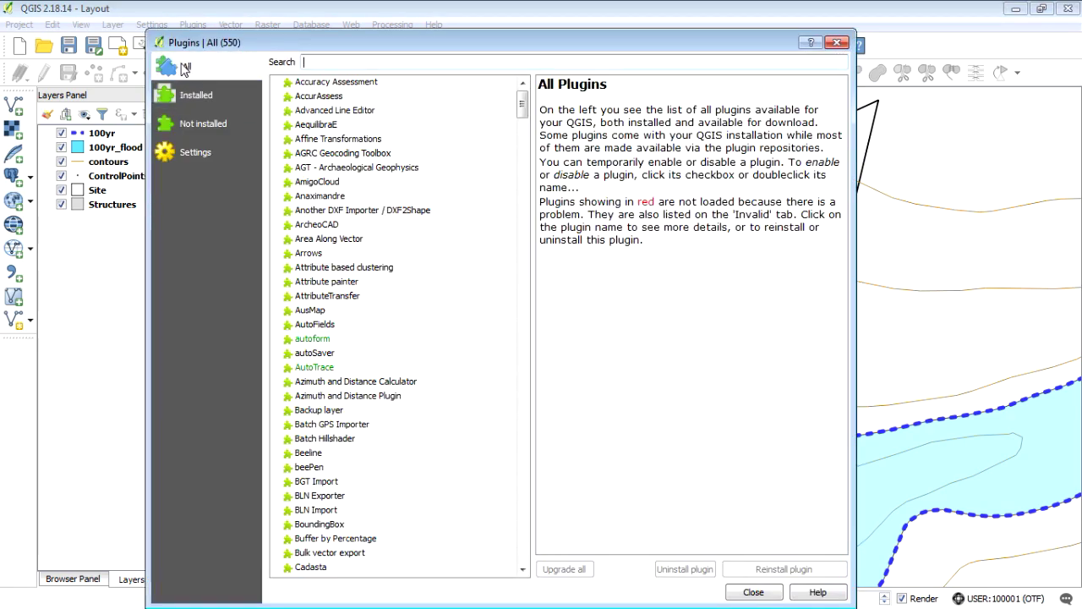
left_click(208, 98)
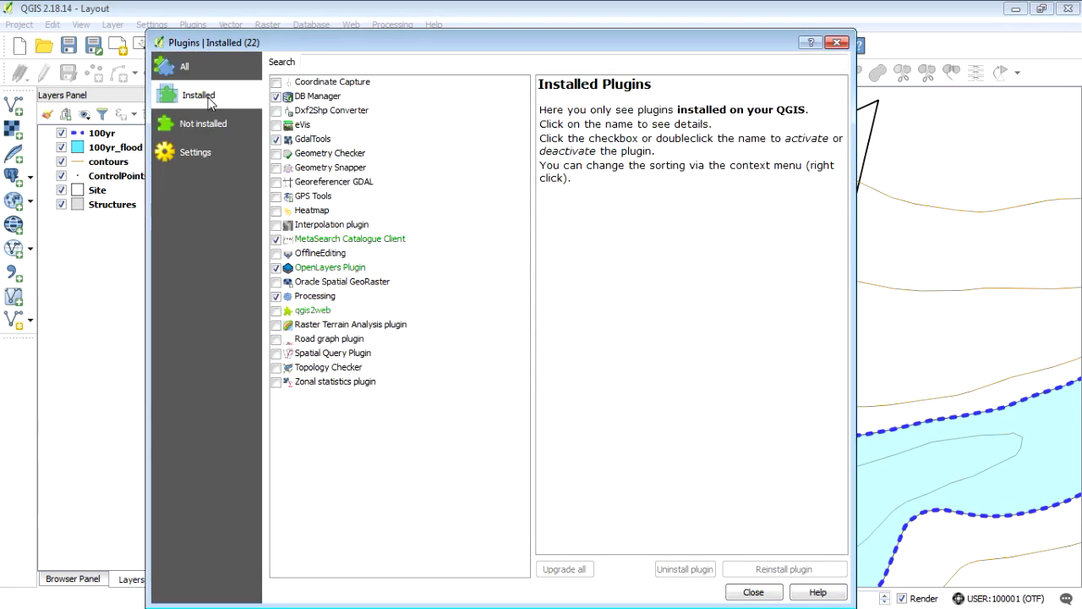
left_click(275, 139)
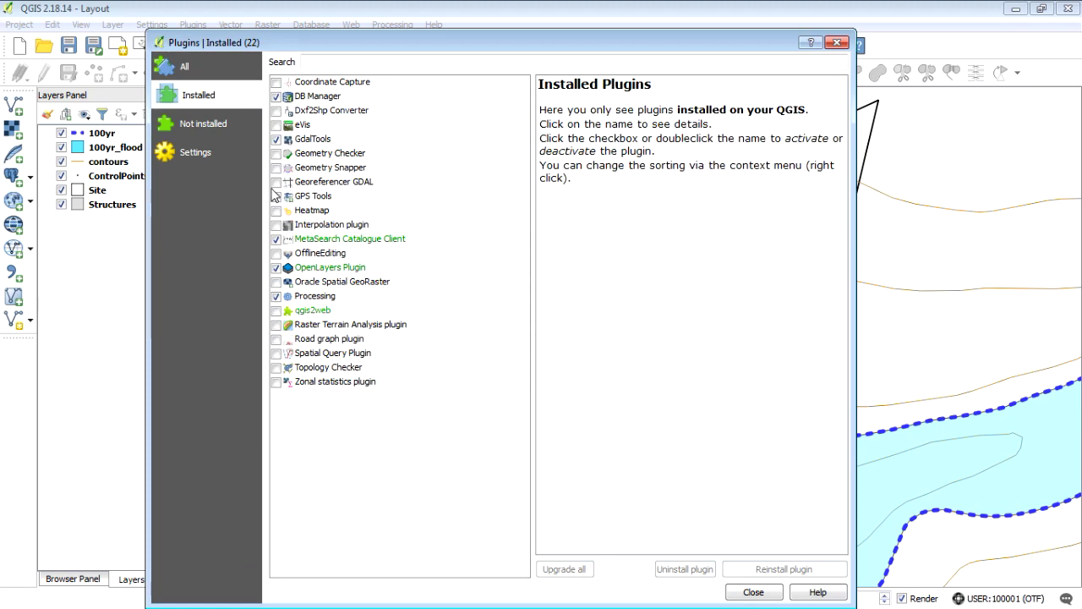
left_click(277, 183)
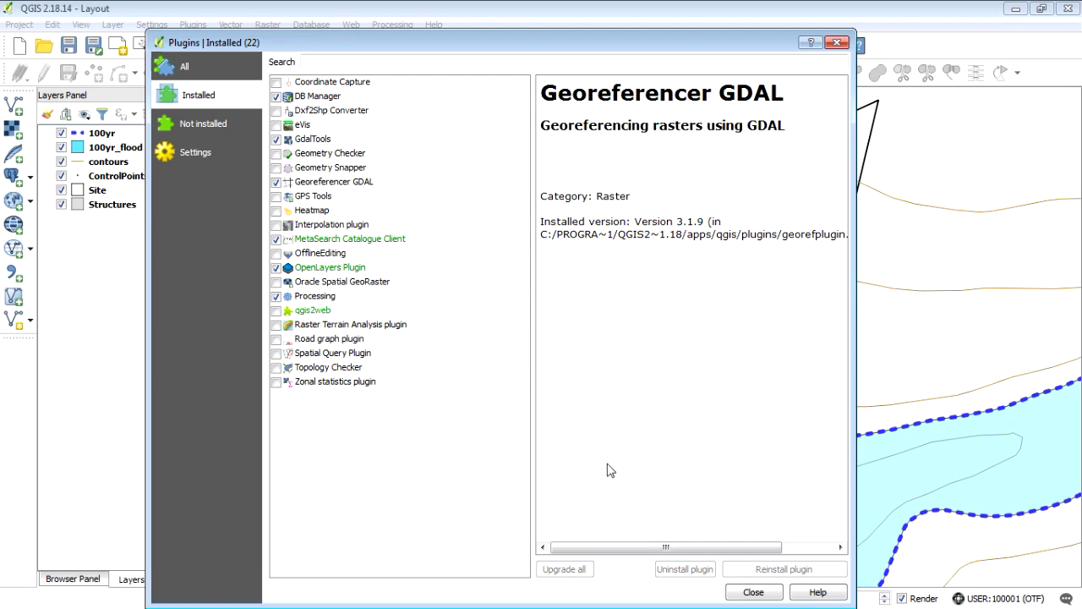
left_click(749, 593)
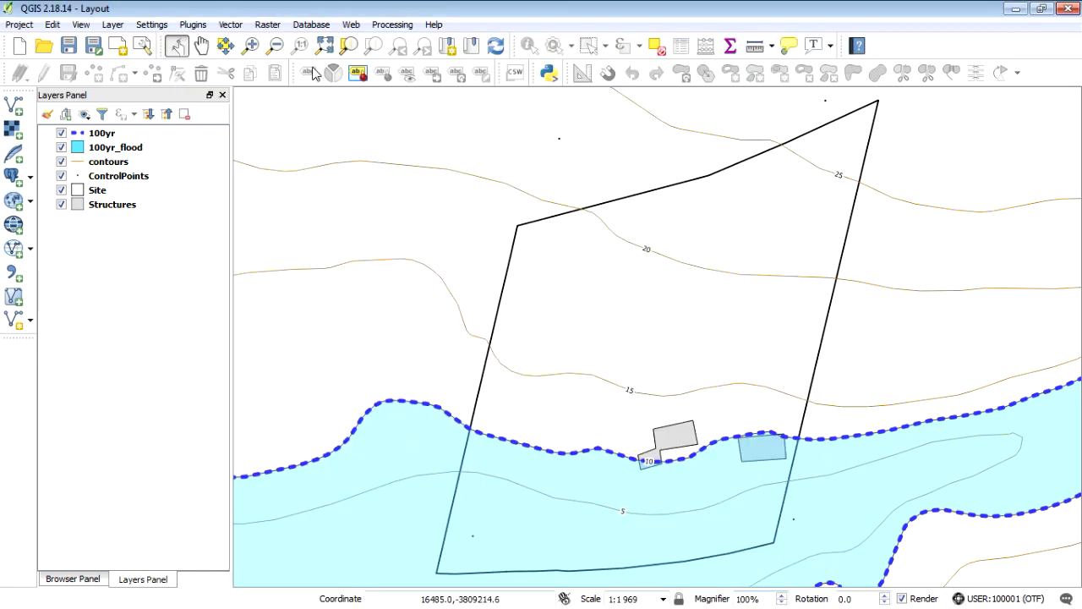
Launch Raster > Georeferencer > Georeferencer, docking it beneath the Layout map.
left_click(269, 26)
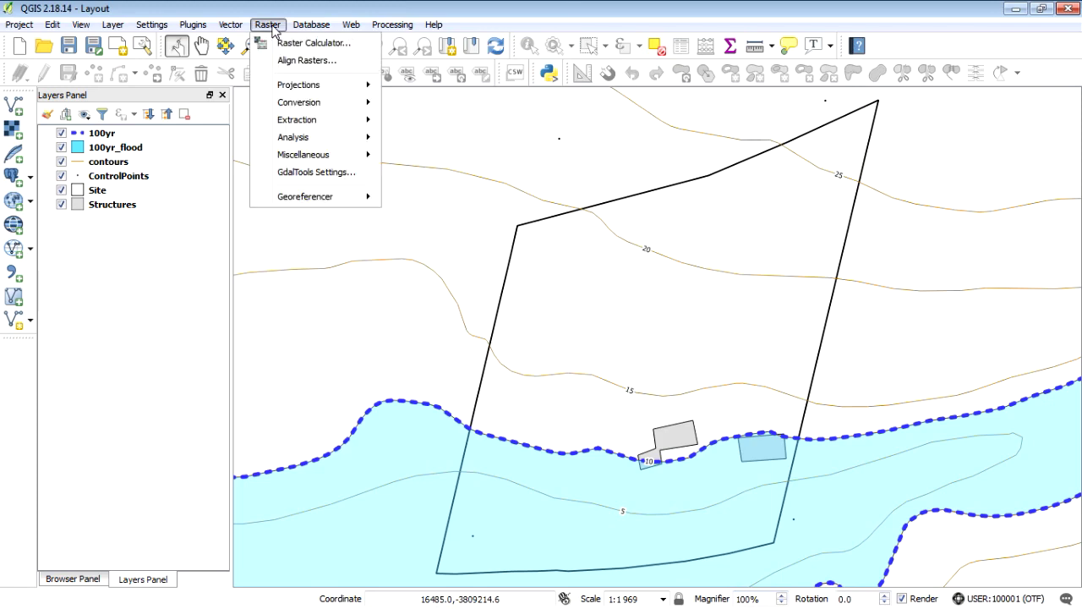
mouse_move(310, 140)
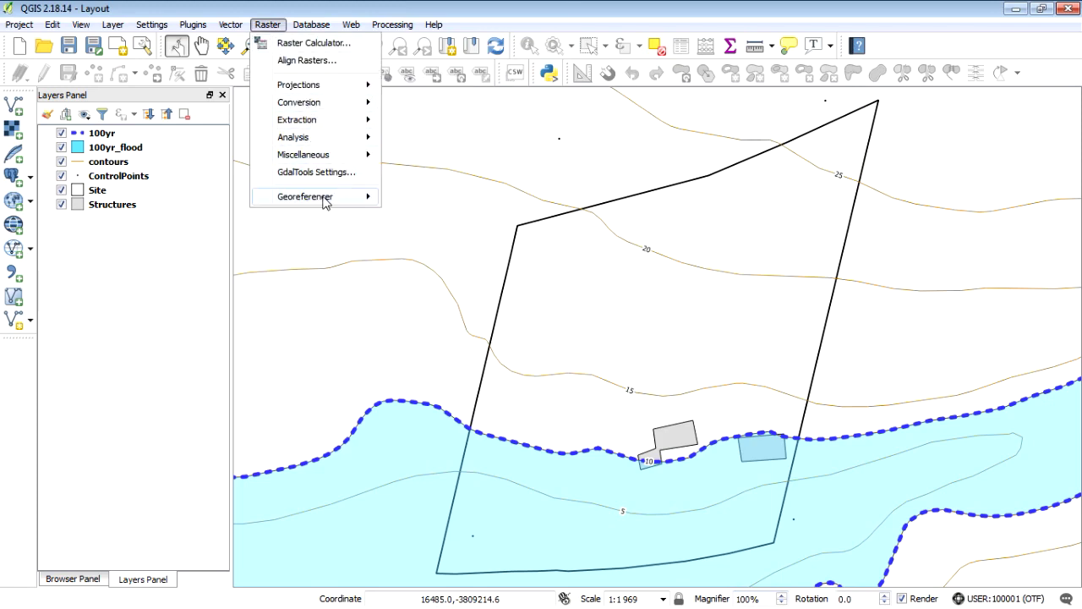
mouse_move(324, 201)
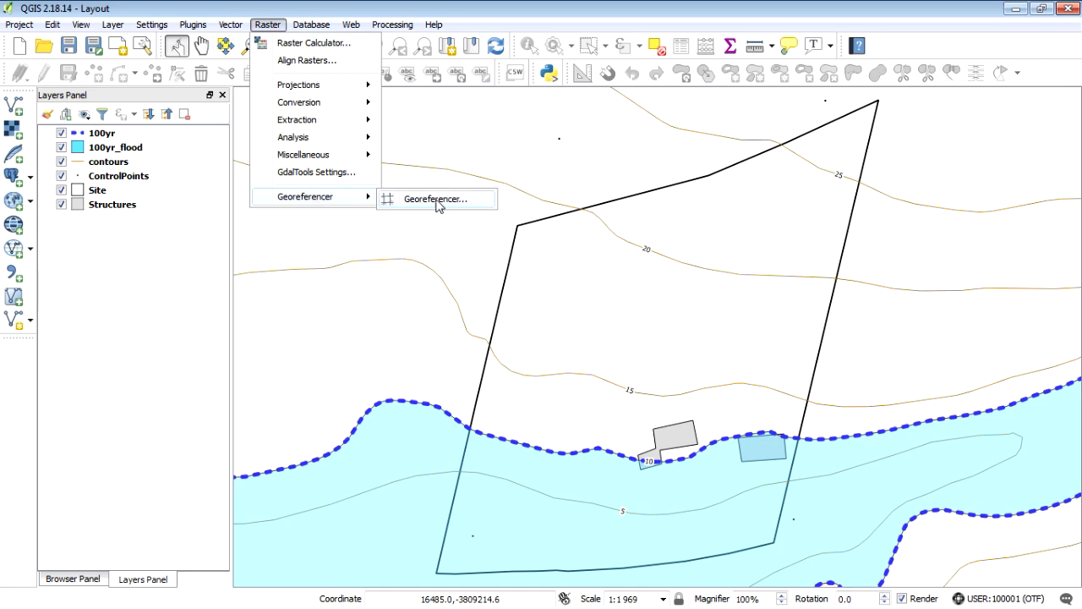
left_click(436, 199)
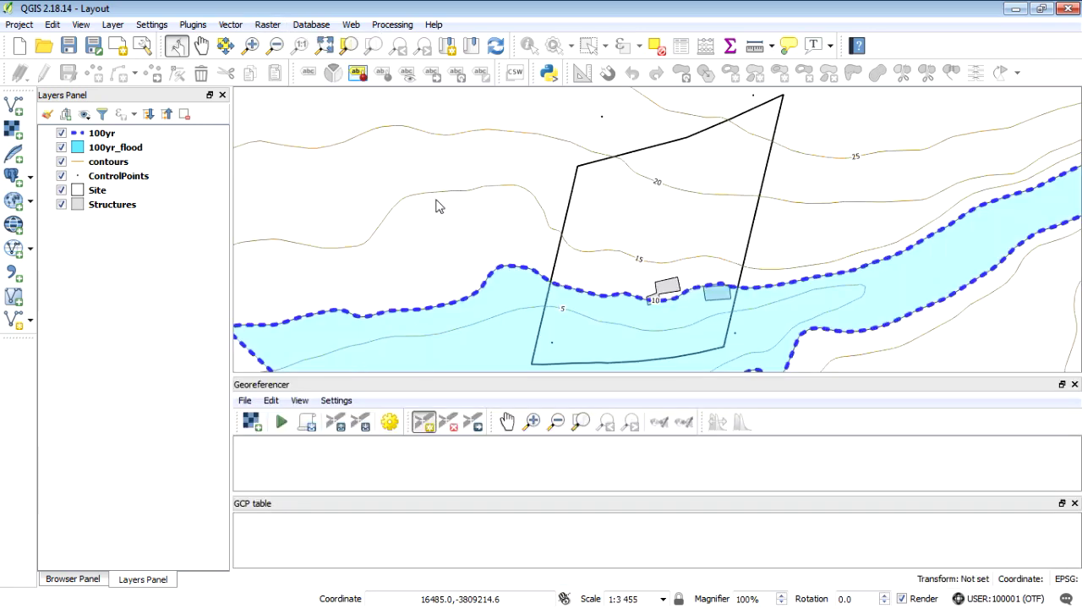
Load the SiteImage raster into the Georeferencer.
left_click(252, 421)
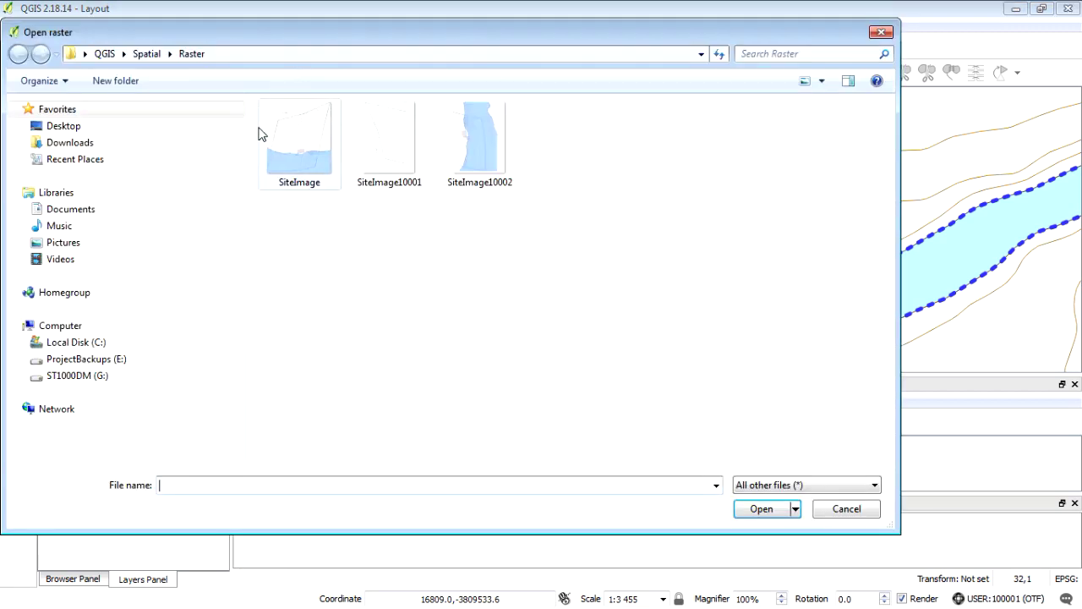
left_click(286, 144)
left_click(760, 508)
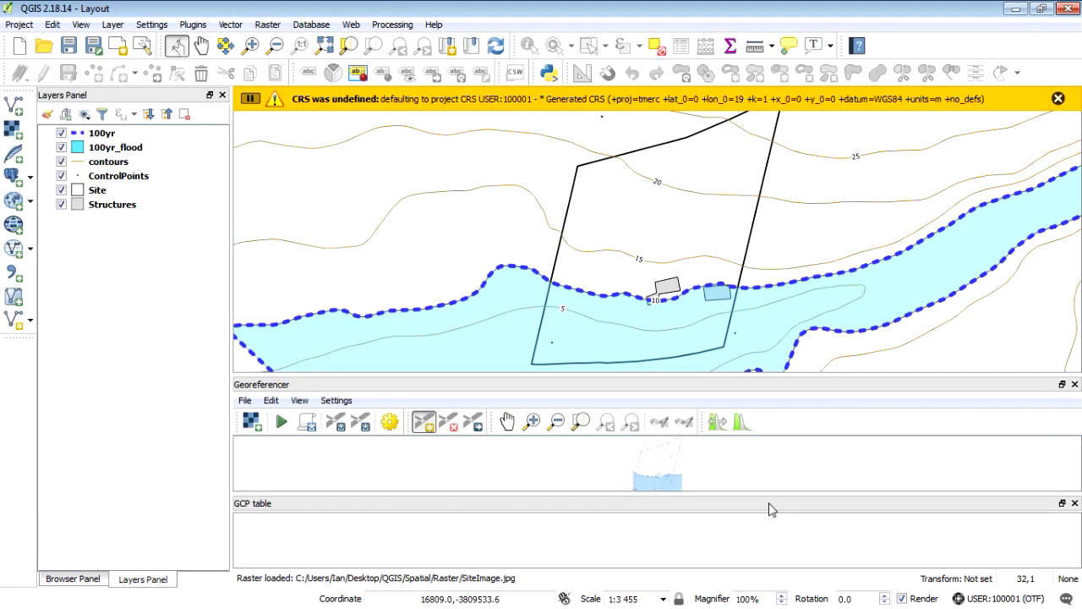
Enlarge the Georeferencer panel, dismiss the undefined-CRS warning and show the scan at full extent.
left_click_drag(705, 366, 706, 335)
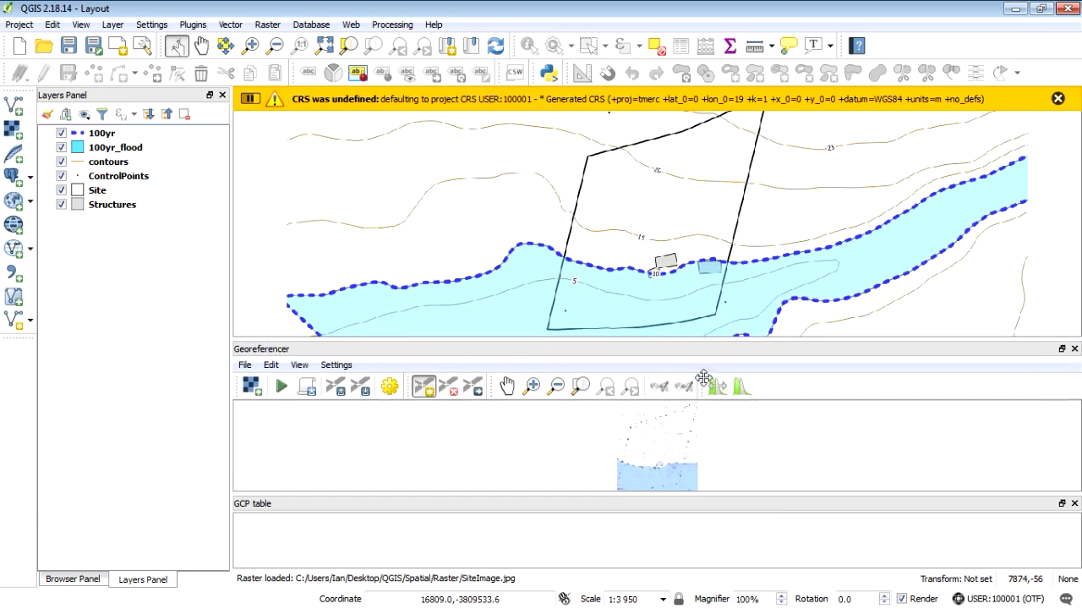
left_click(531, 385)
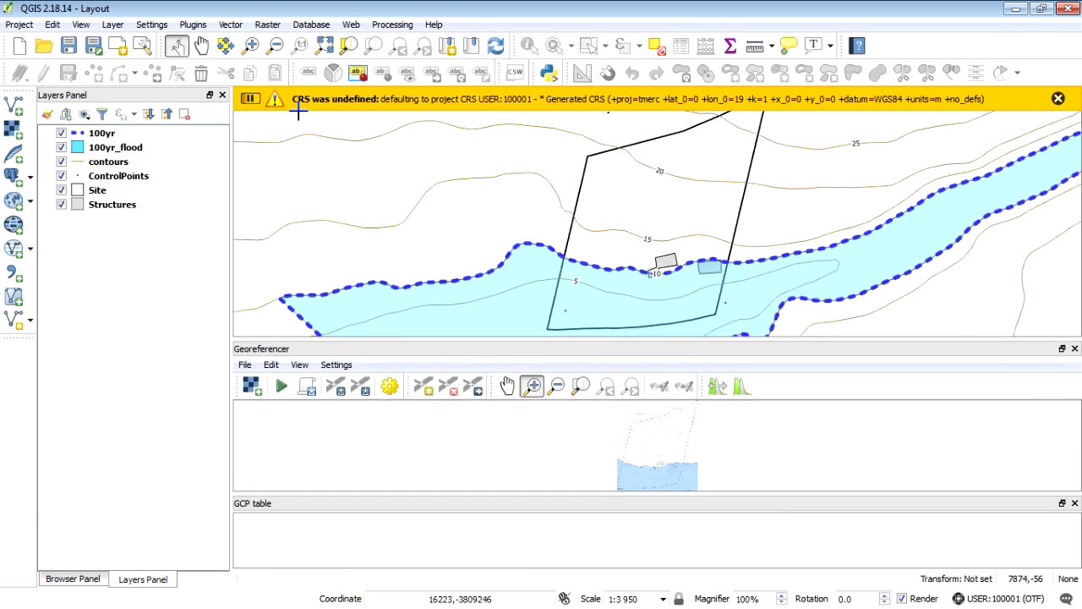
left_click(1057, 99)
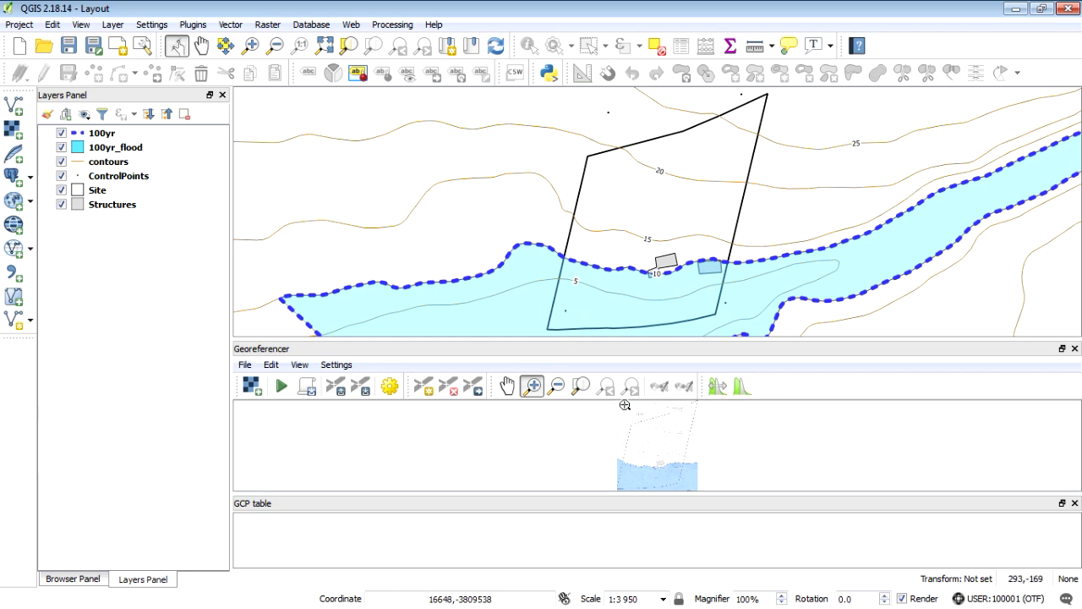
left_click_drag(627, 409, 654, 441)
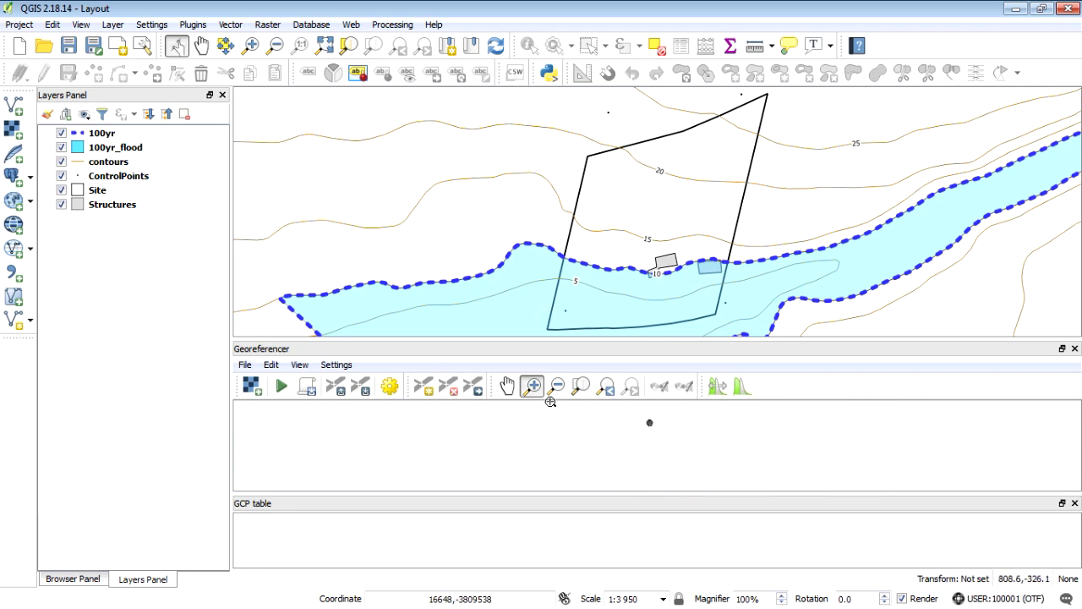
left_click(581, 386)
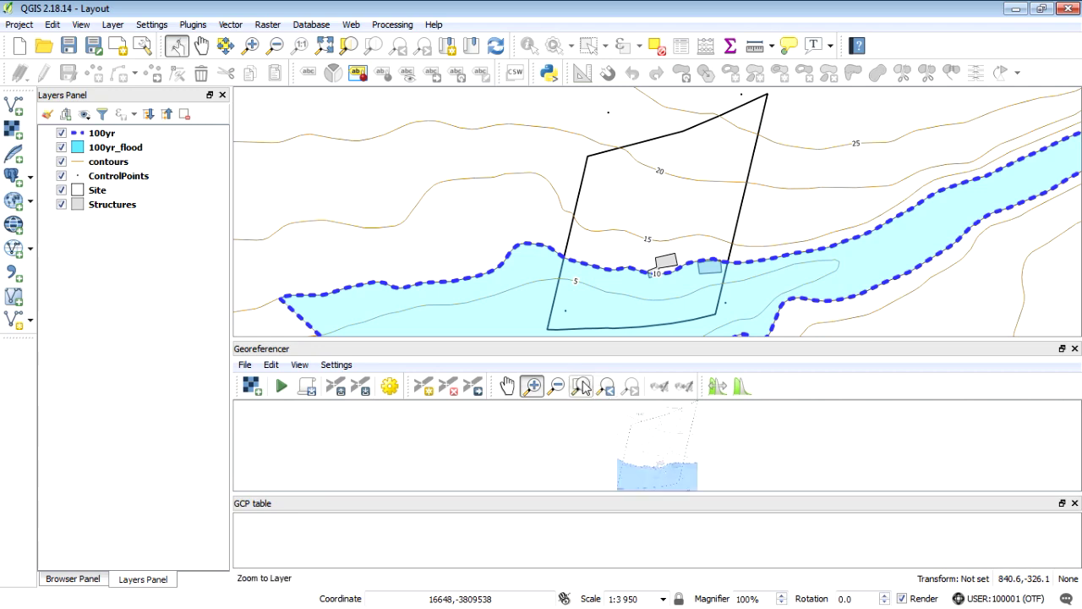
left_click(529, 392)
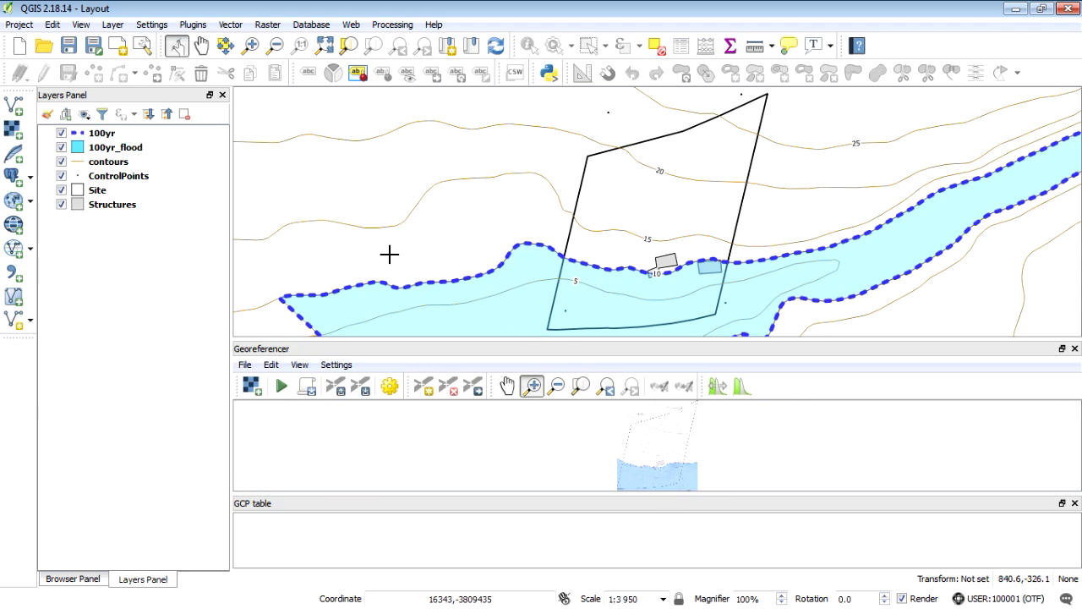
Set snapping to Advanced layer selection with only the ControlPoints layer enabled.
left_click(152, 24)
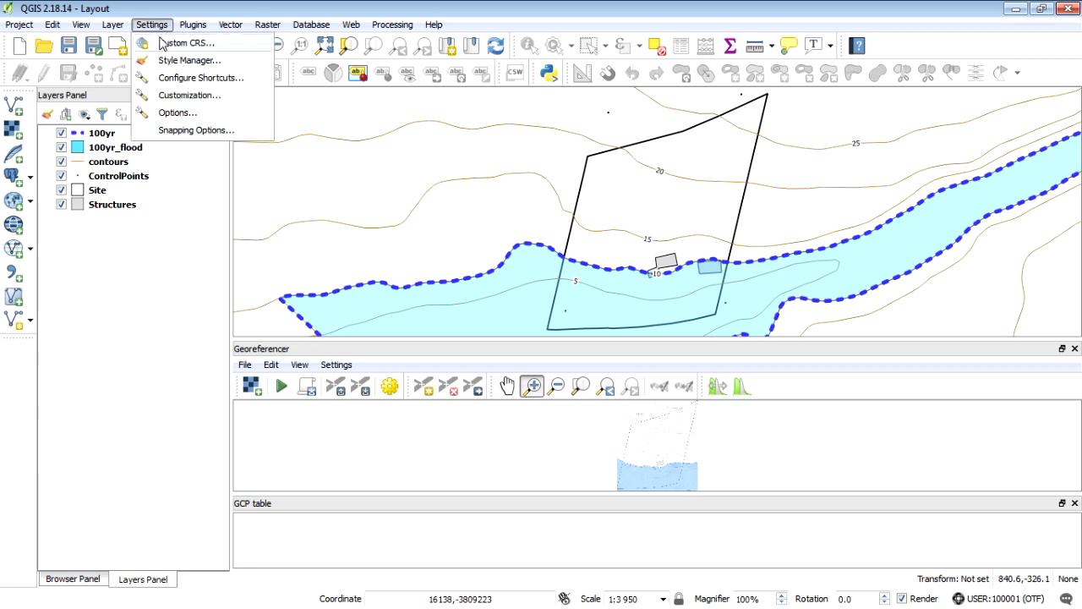
left_click(194, 131)
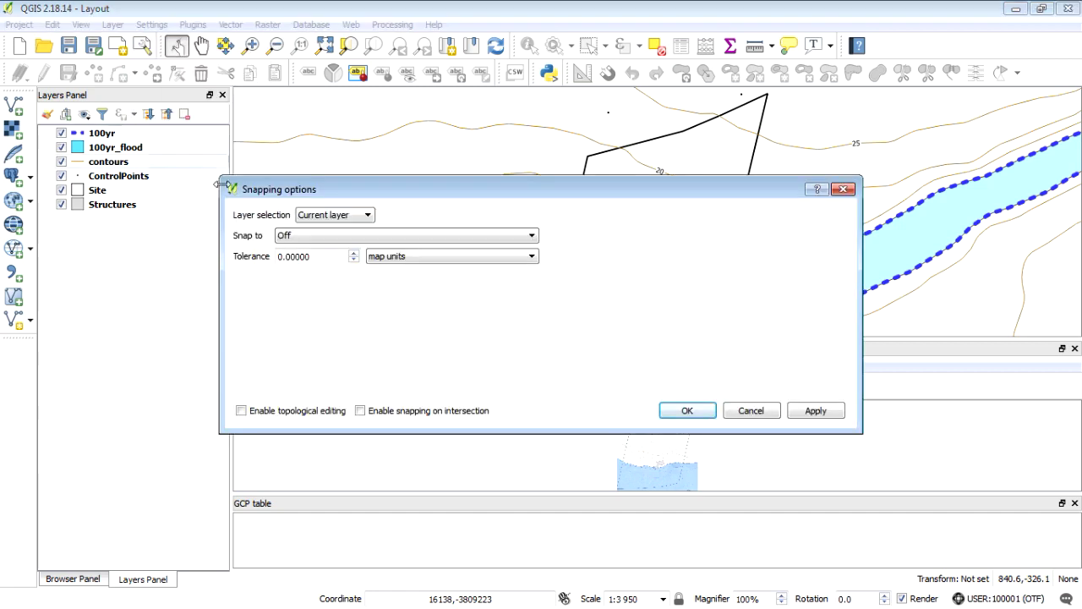
left_click(363, 222)
left_click(318, 249)
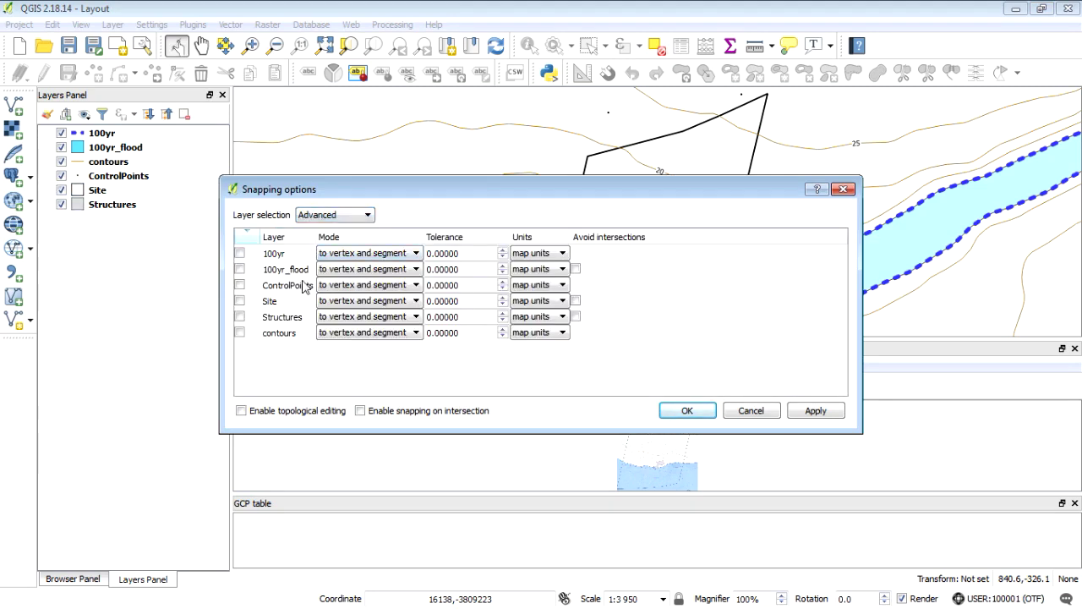
left_click(239, 286)
Give ControlPoints snapping a 20-pixel tolerance and apply the settings.
left_click_drag(470, 284, 394, 291)
type("10")
left_click(563, 284)
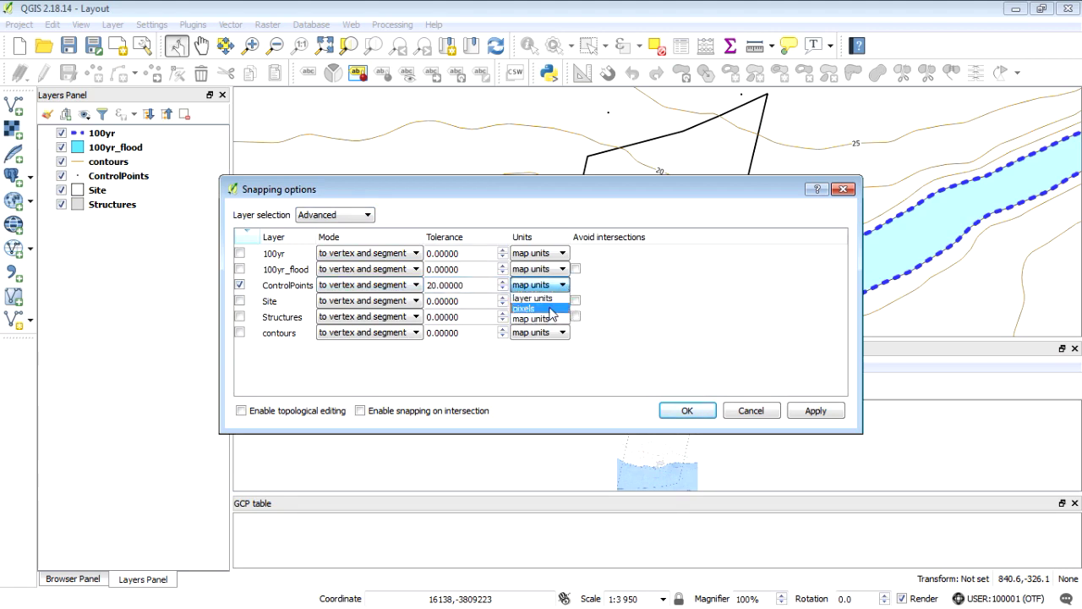
left_click(542, 310)
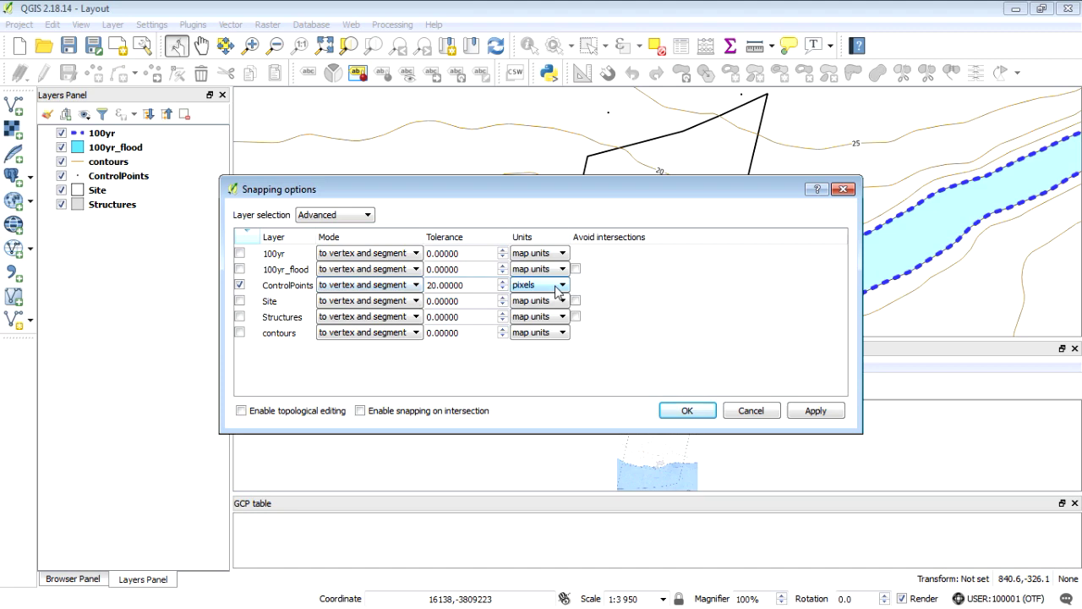
left_click(437, 285)
left_click(816, 410)
left_click(687, 411)
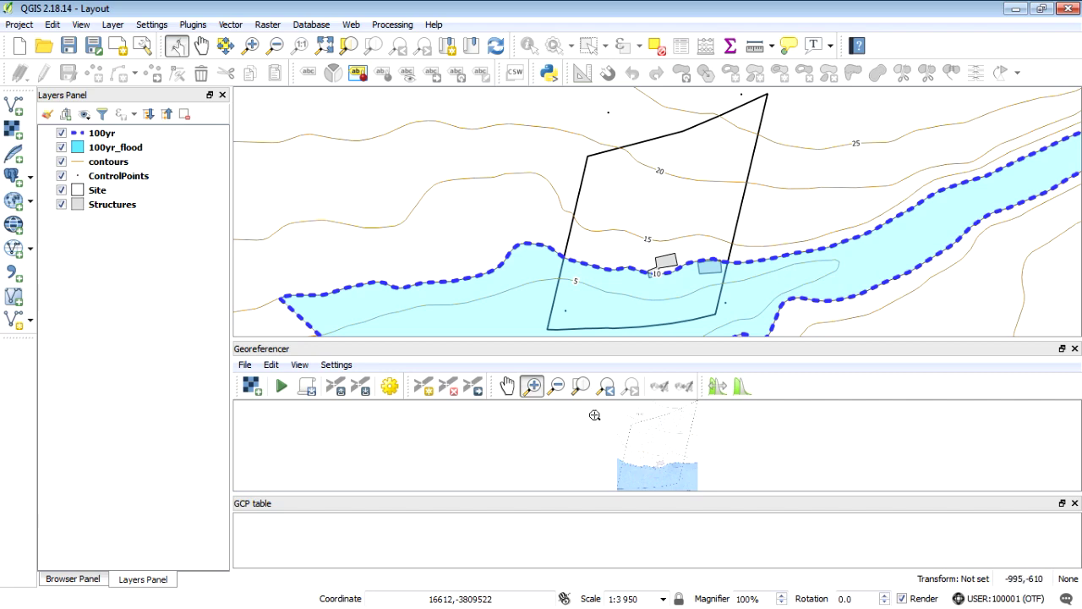
Add the first GCP, pairing scan point 928.128, -351.813 with map point 16632.1, -3809248.
left_click_drag(624, 409, 655, 422)
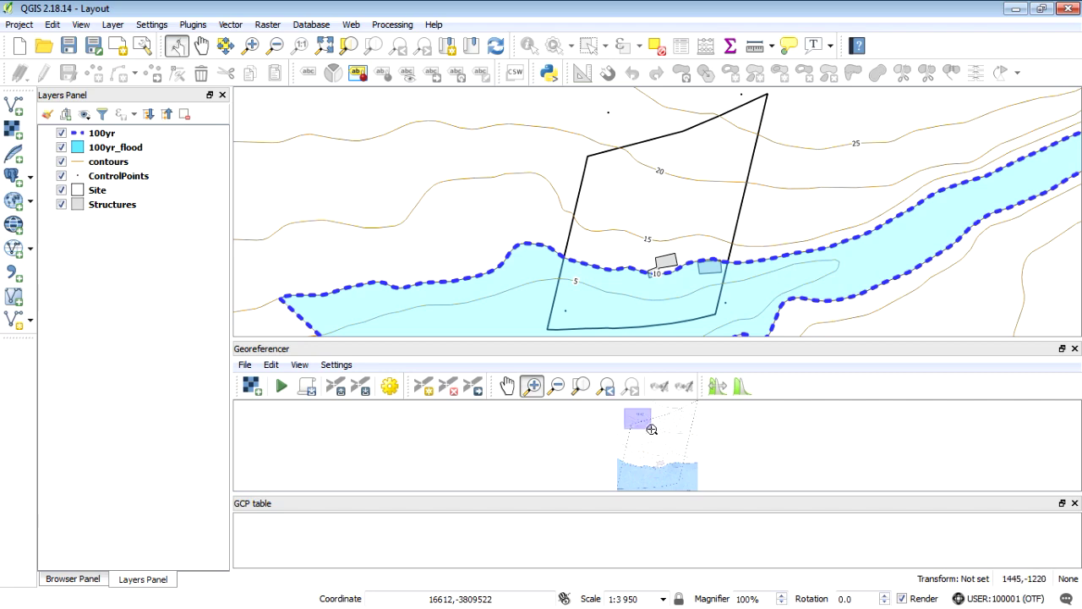
left_click(651, 429)
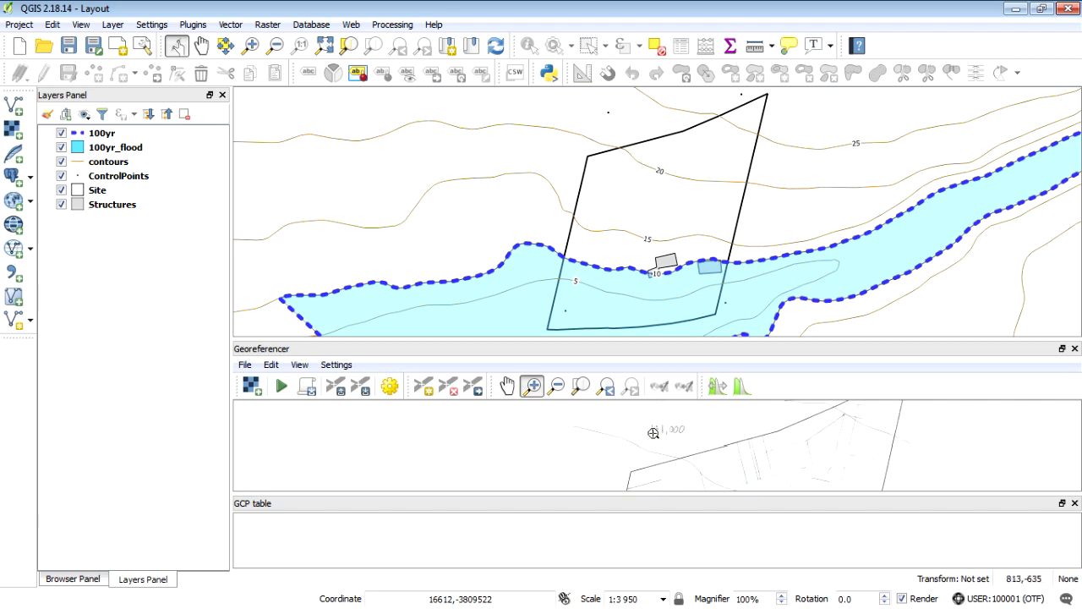
left_click(505, 388)
left_click_drag(661, 409, 676, 453)
left_click(534, 386)
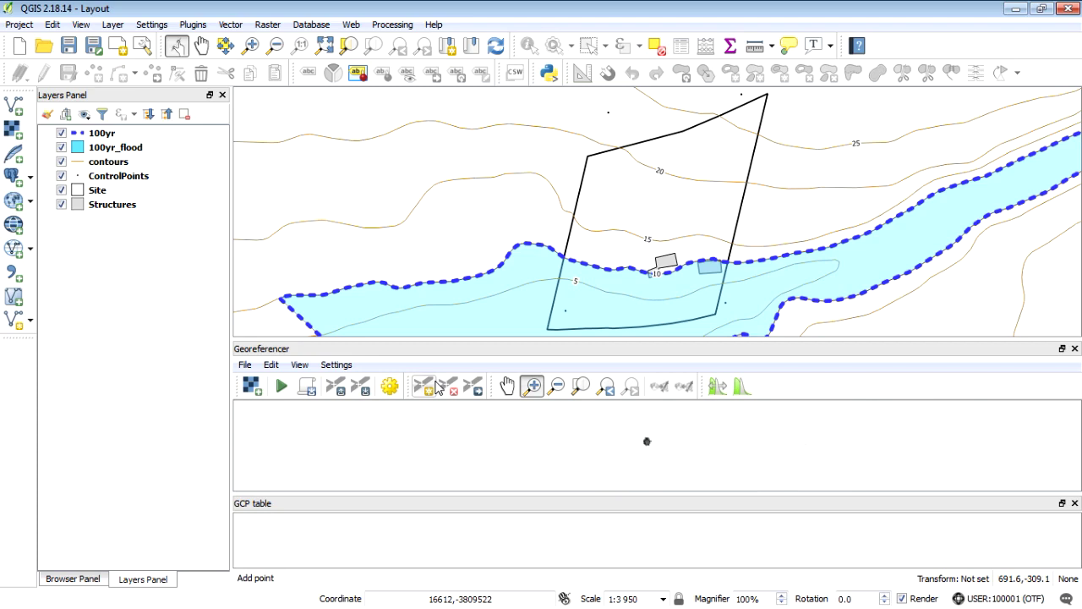
left_click(428, 388)
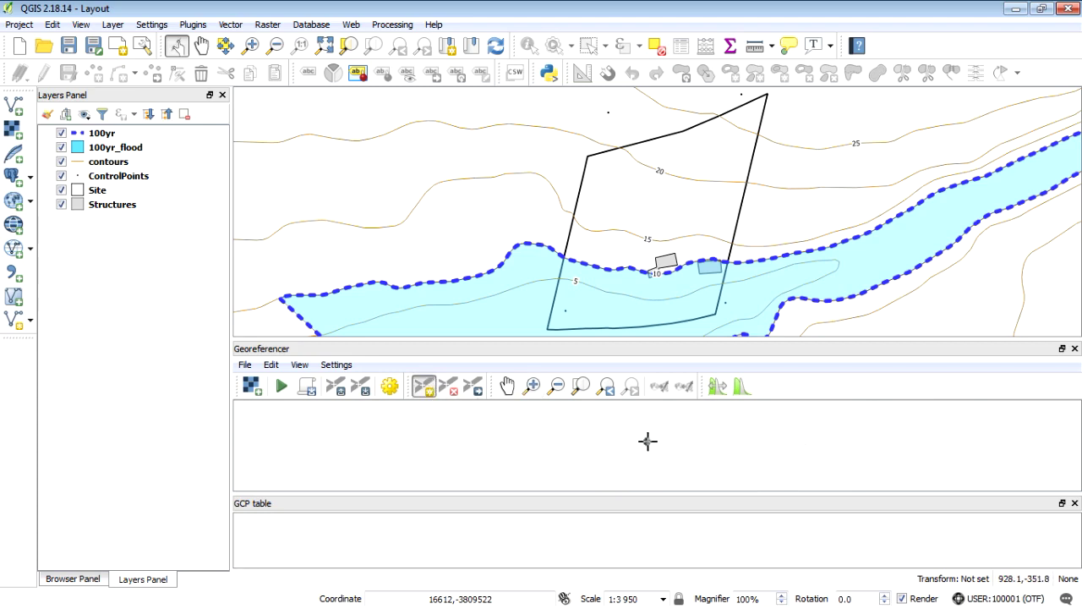
left_click(647, 441)
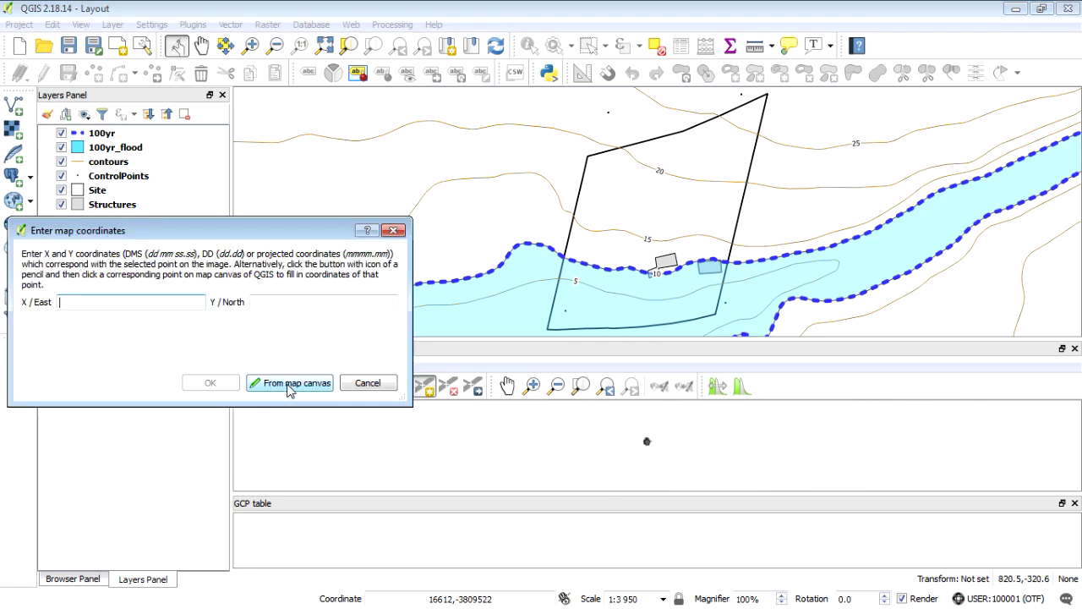
left_click(289, 384)
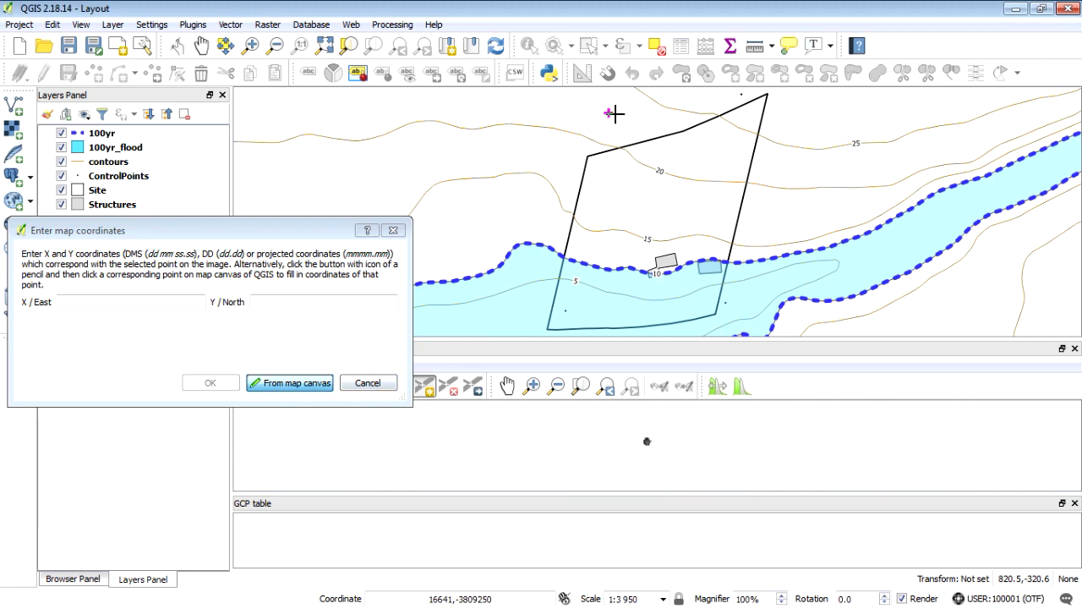
left_click(614, 113)
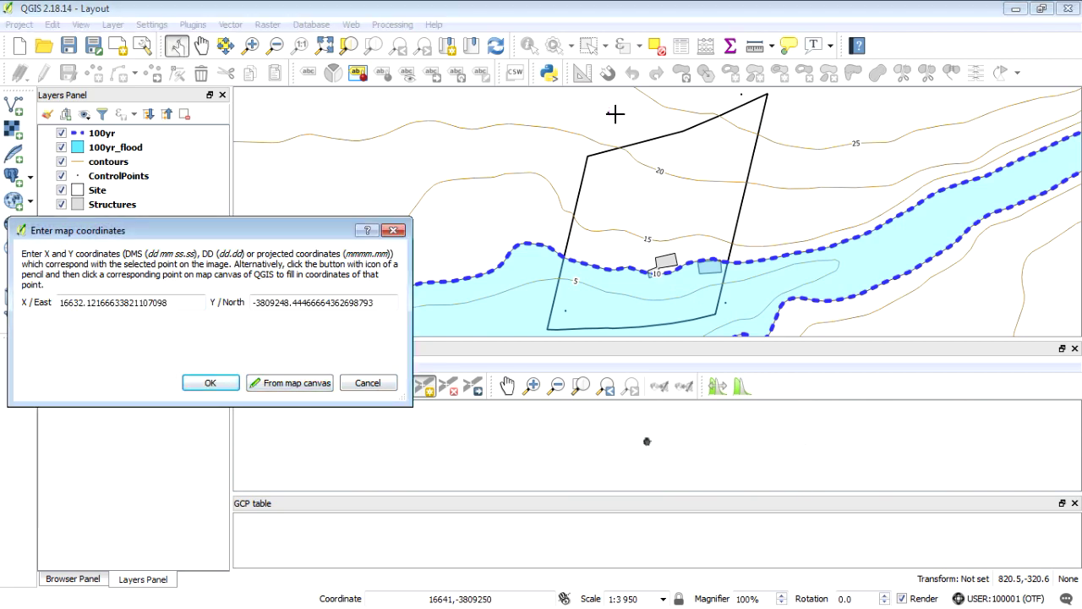
left_click(212, 382)
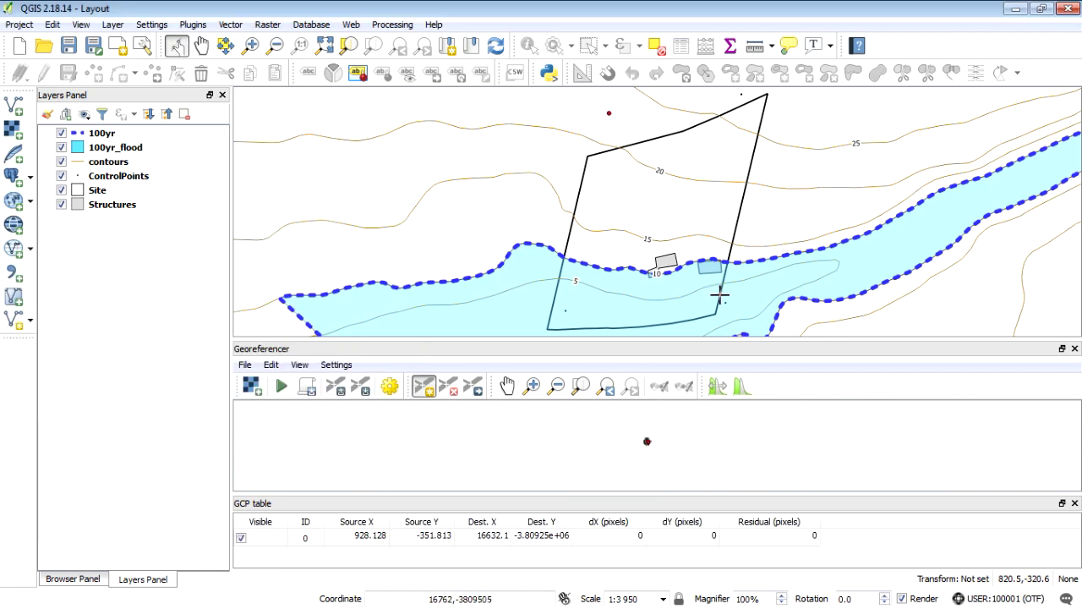
left_click(579, 386)
Add a second GCP, pairing scan point 3001.53, -47.1629 with the Site's top-corner control point.
left_click(532, 387)
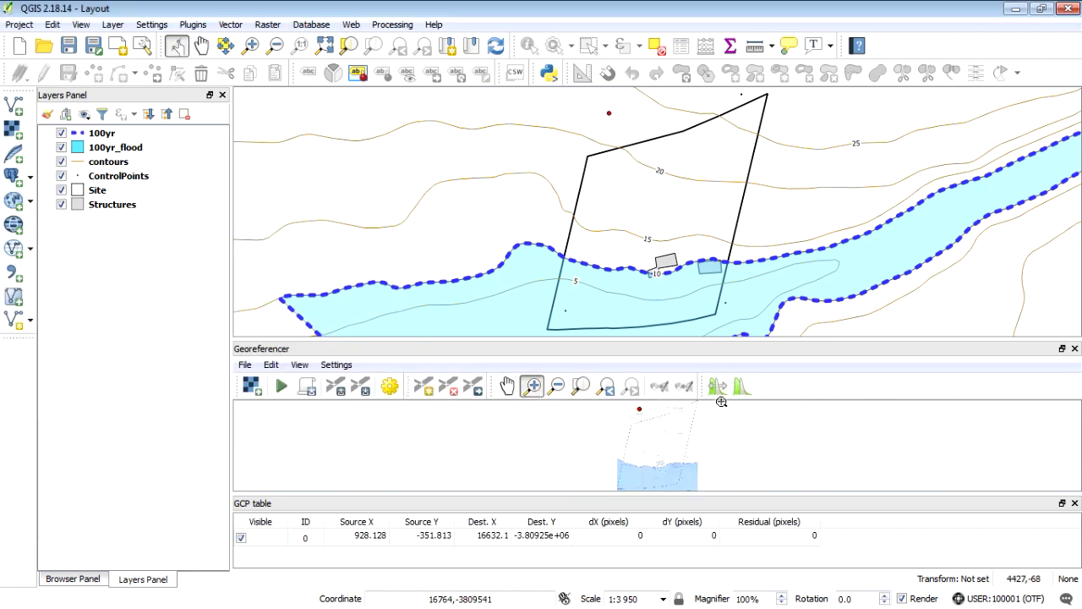
left_click_drag(688, 406, 635, 428)
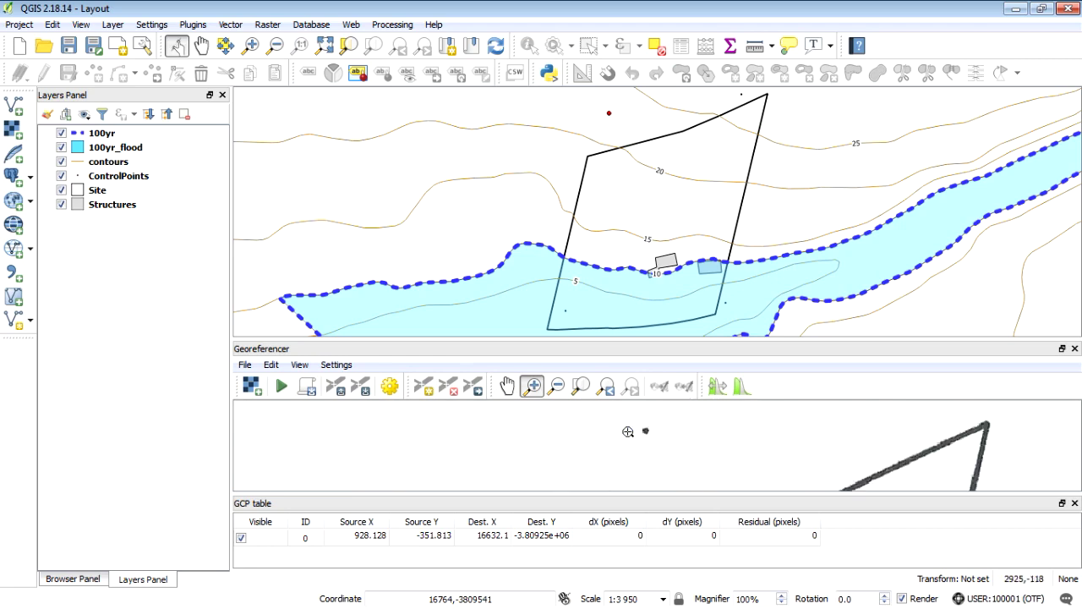
left_click(423, 386)
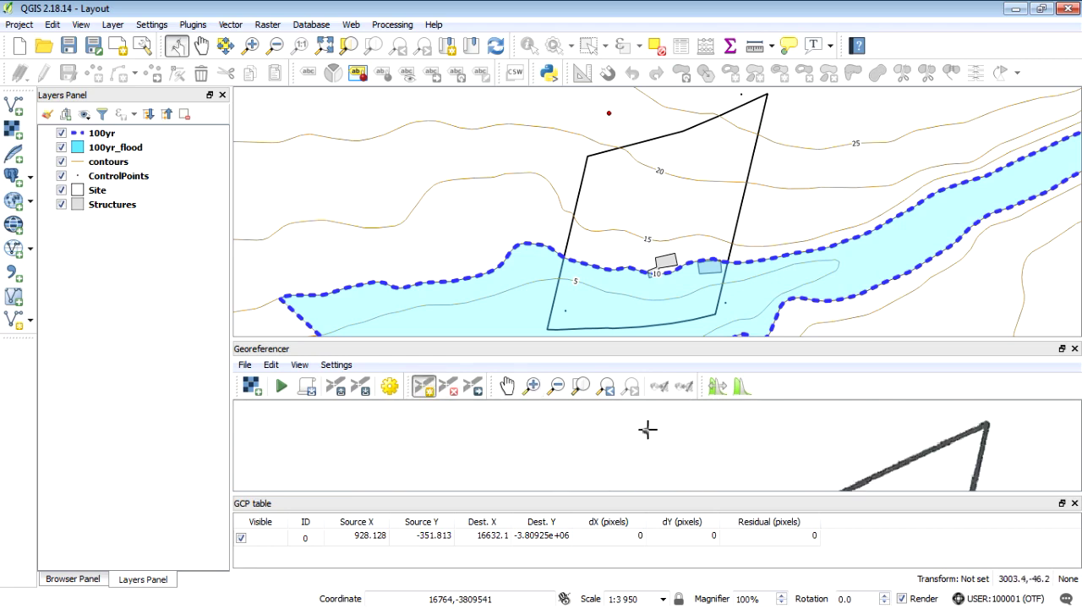
left_click(646, 430)
left_click(304, 383)
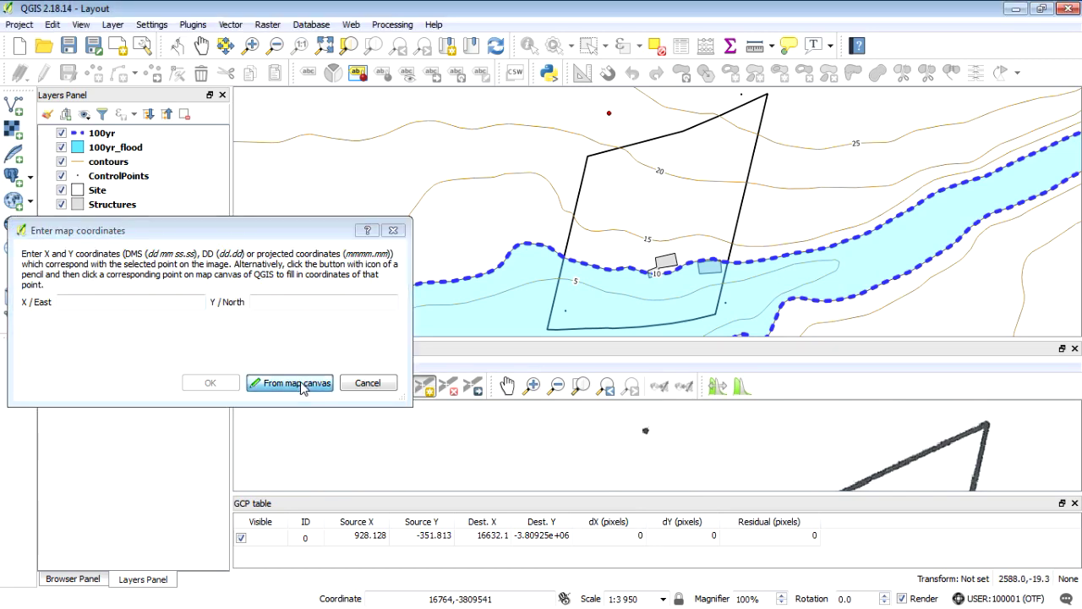
left_click(741, 93)
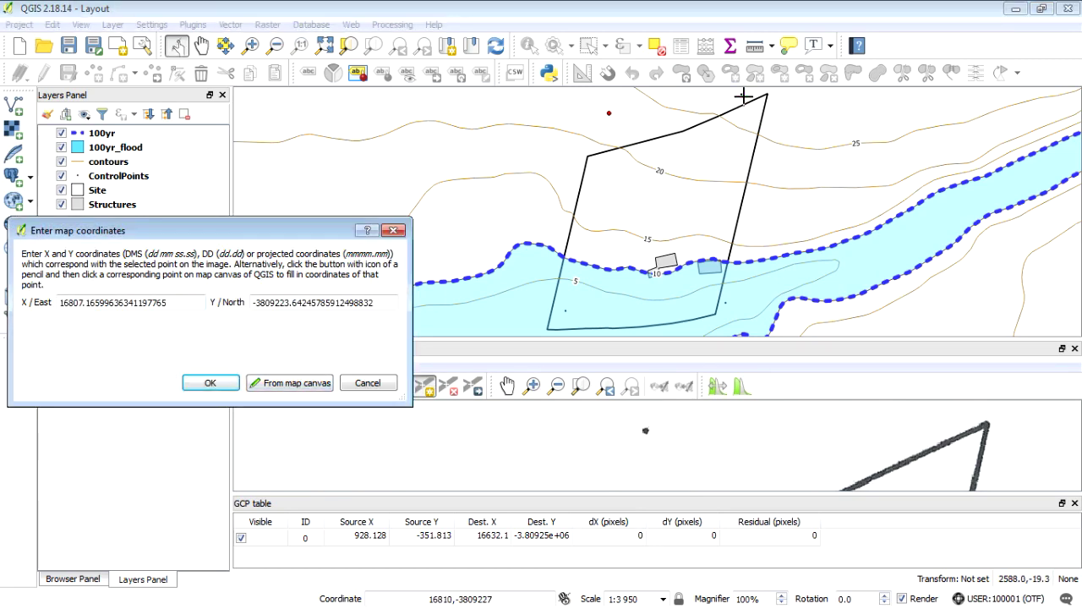
left_click(210, 383)
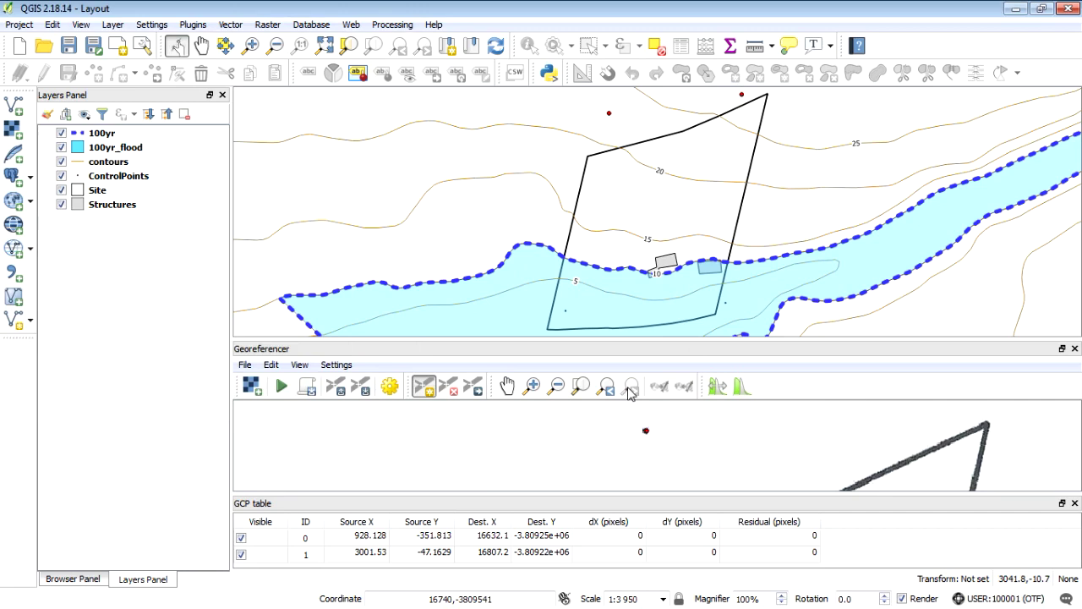
left_click(574, 396)
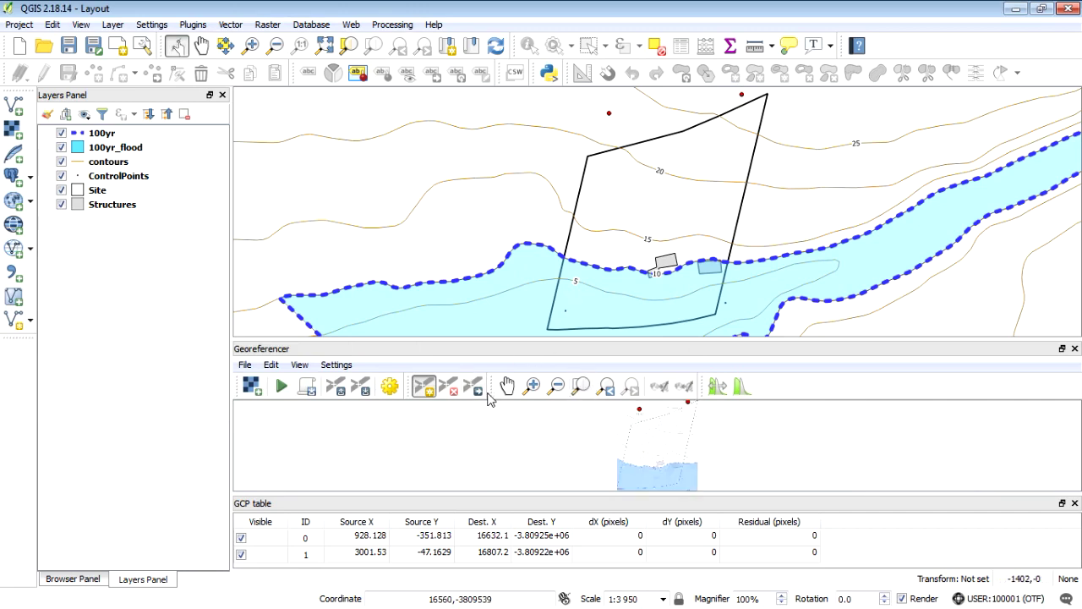
left_click(532, 387)
Add a third GCP matched to map coordinates 16575.36, -3809509.25 near the Site's lower-left corner.
left_click_drag(644, 470, 609, 492)
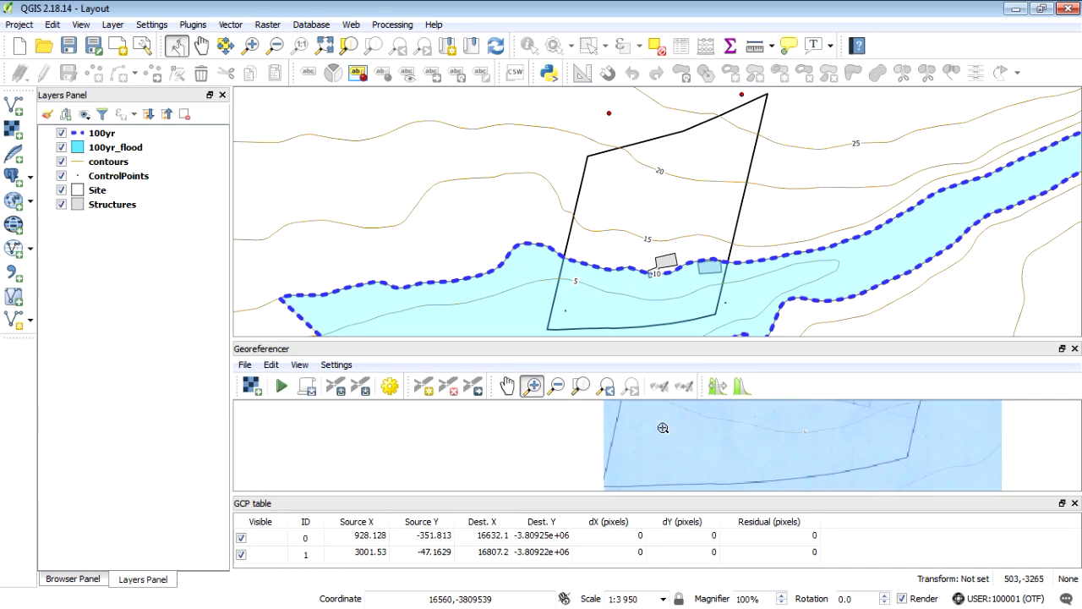
left_click(640, 459)
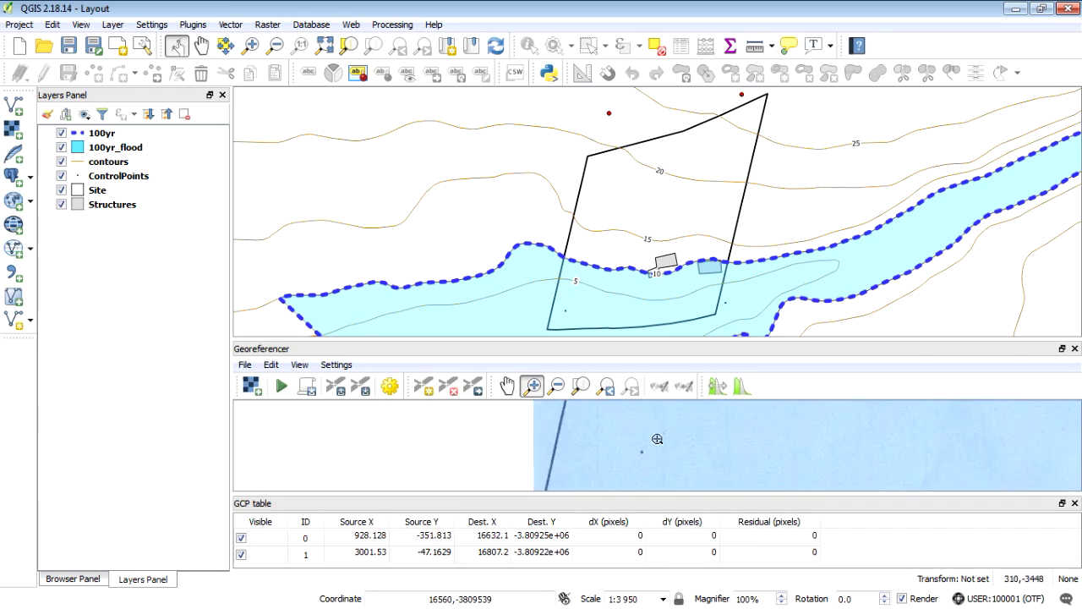
left_click(629, 467)
left_click(424, 386)
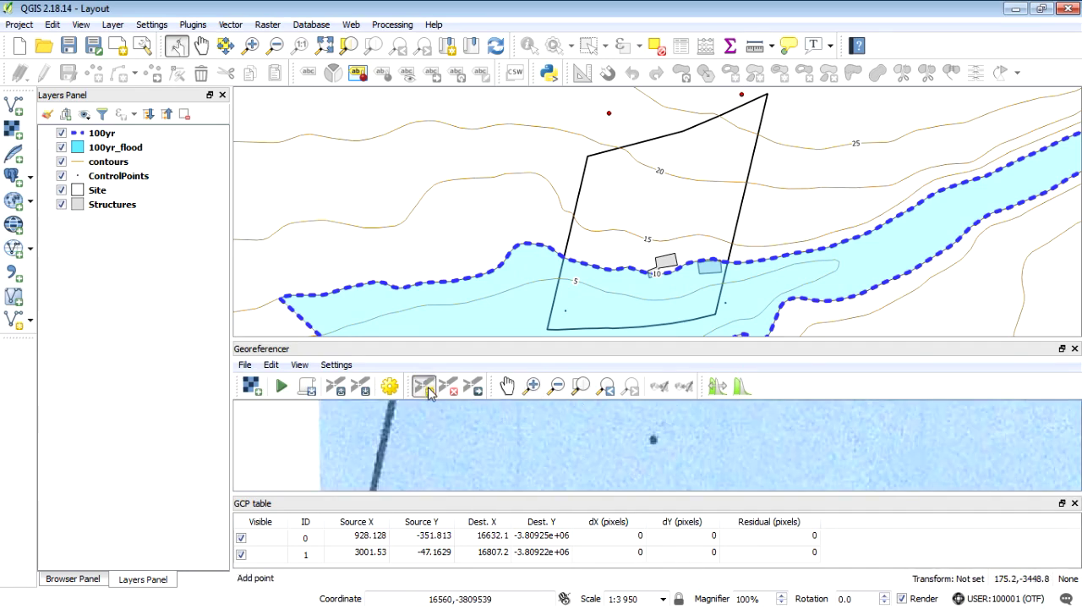
left_click(654, 437)
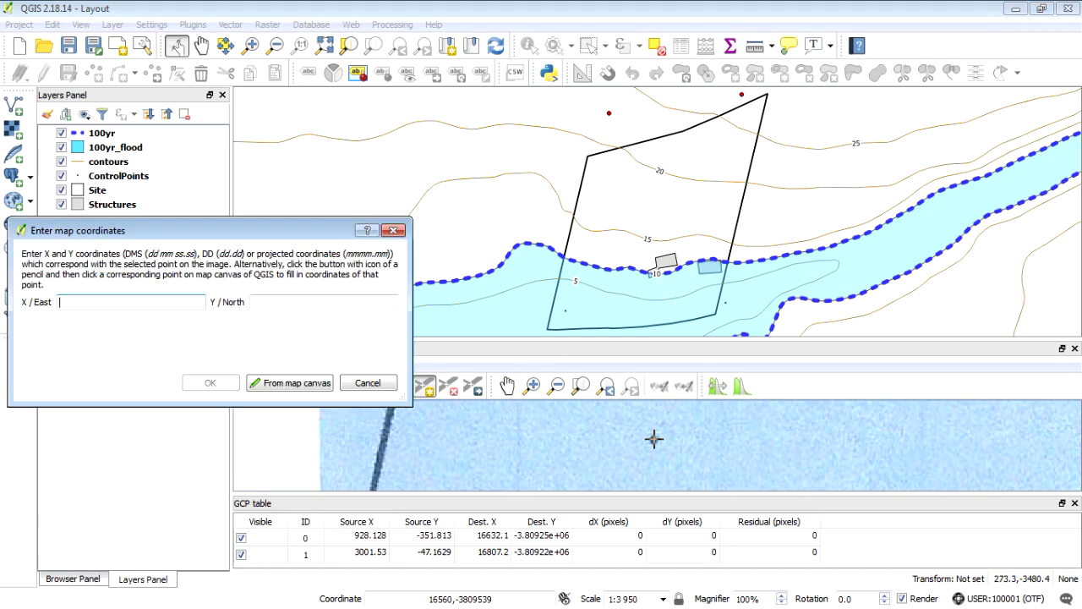
left_click(292, 382)
left_click(564, 308)
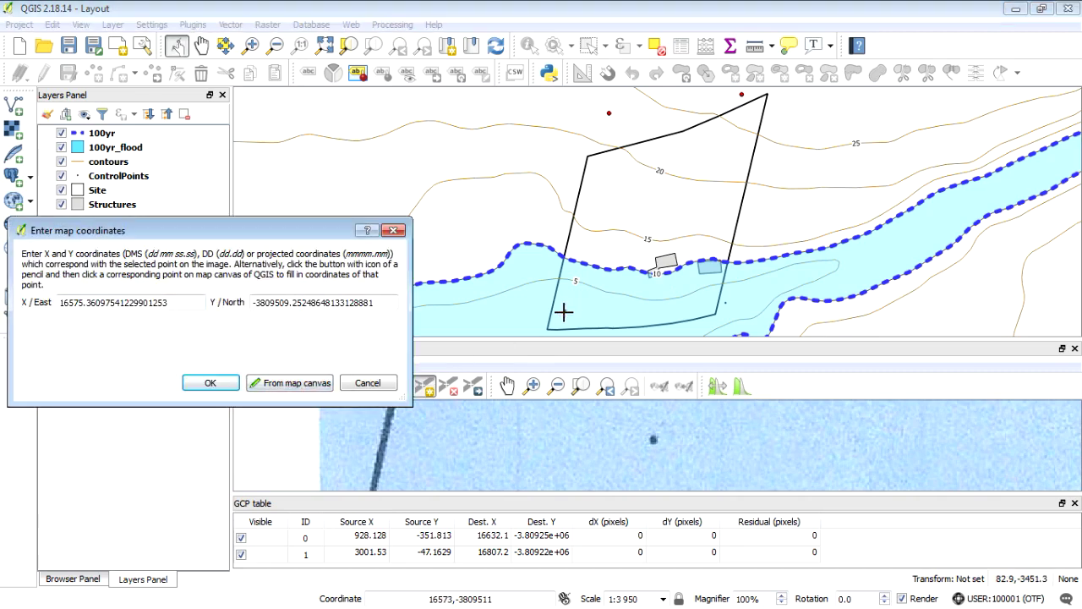
left_click(210, 383)
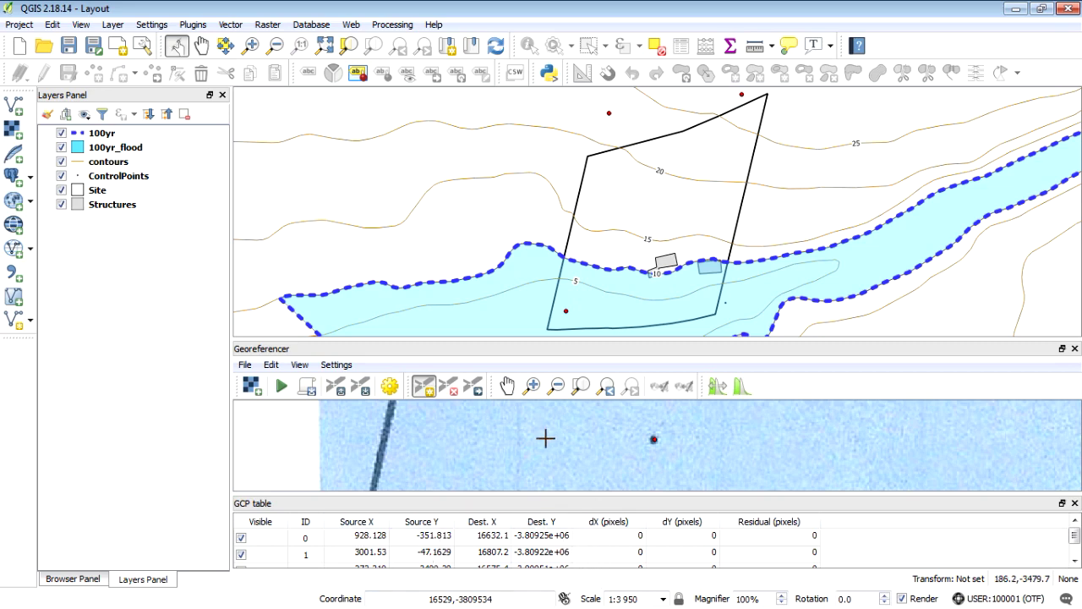
Zoom the scanned layout in closely around the dark dot.
left_click(579, 387)
left_click(531, 386)
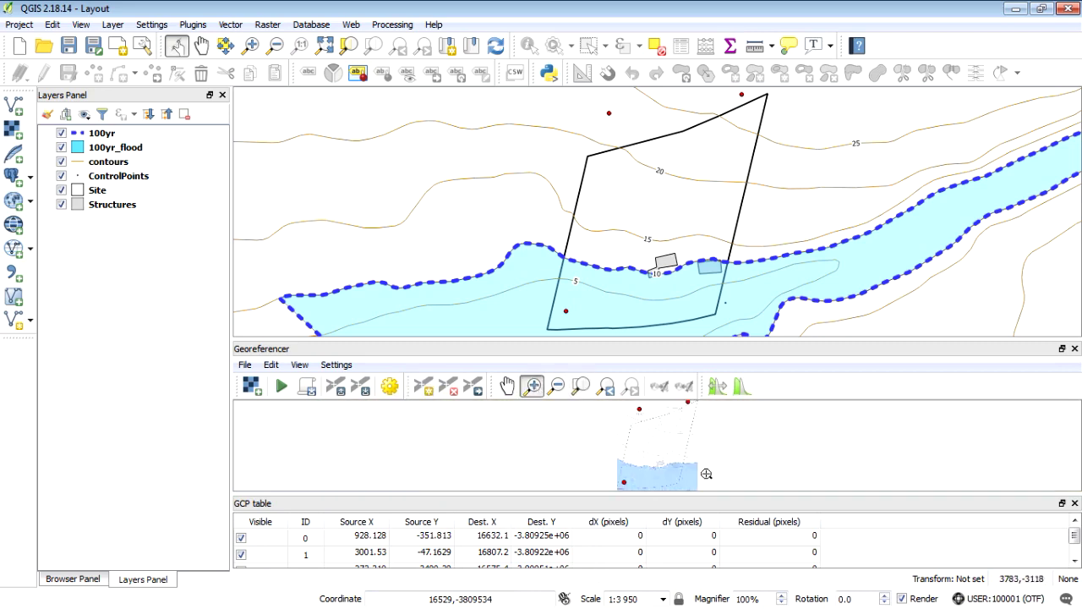
left_click_drag(700, 468, 673, 485)
left_click_drag(645, 430, 609, 473)
left_click_drag(681, 428, 641, 479)
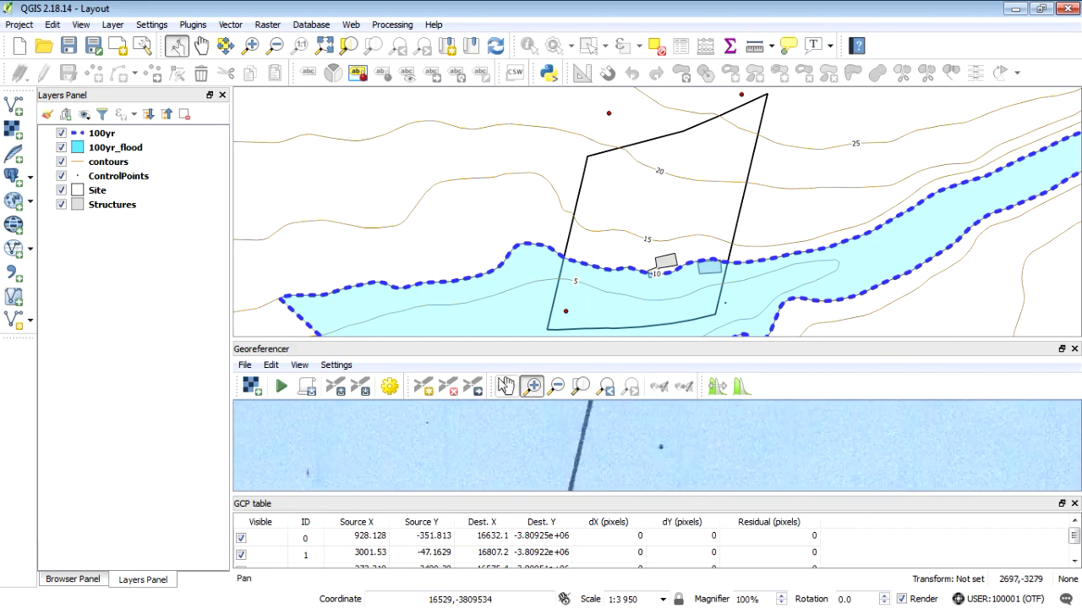
left_click(426, 393)
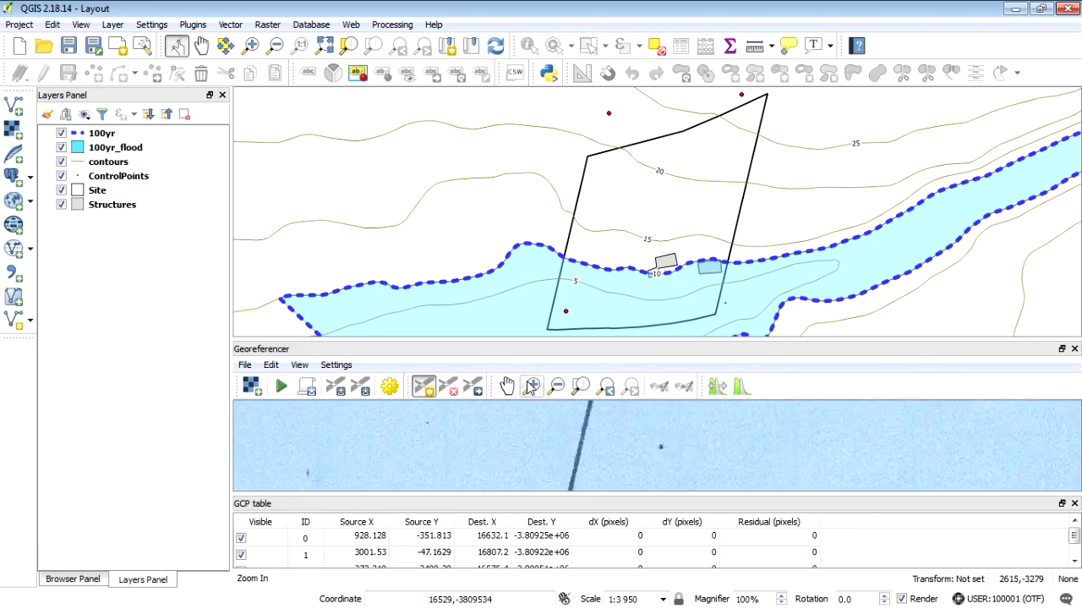
left_click(532, 386)
left_click_drag(683, 429, 646, 470)
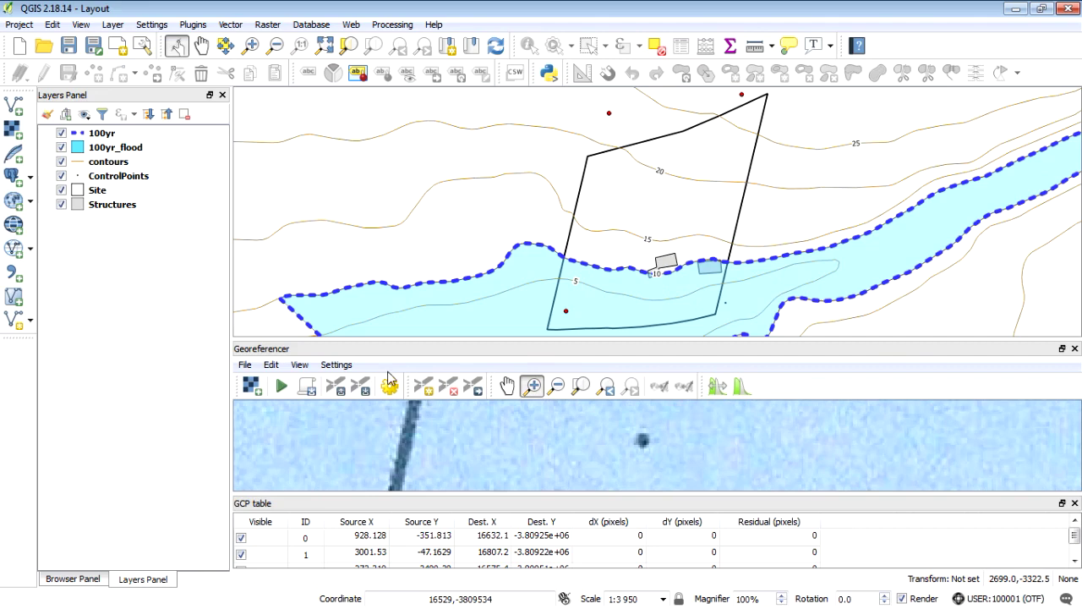
Add a control point pairing the dark dot with the Site boundary's lower-right corner.
left_click(425, 389)
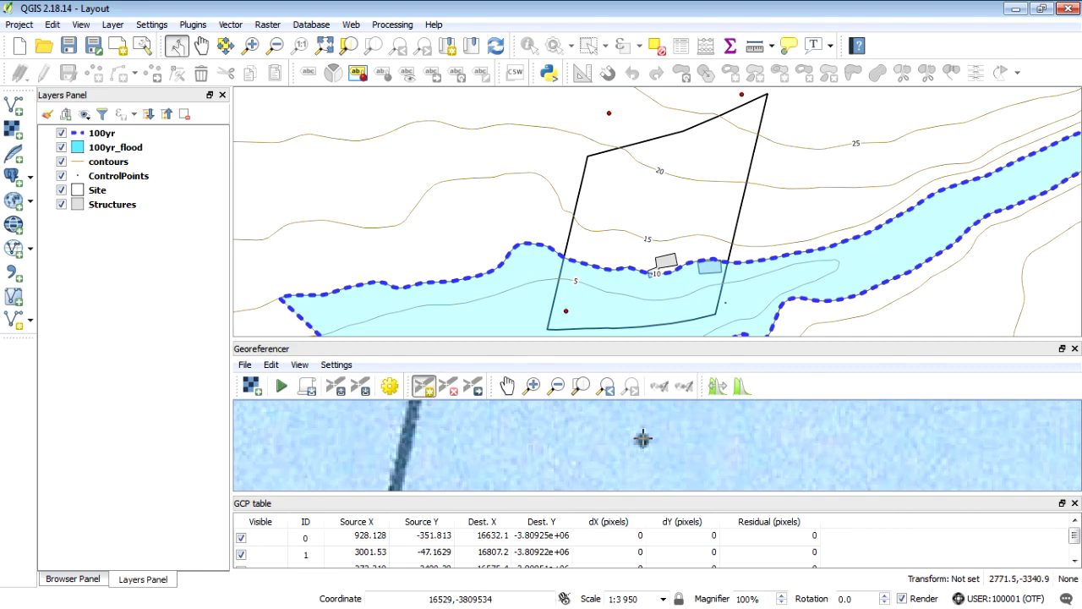
left_click(643, 438)
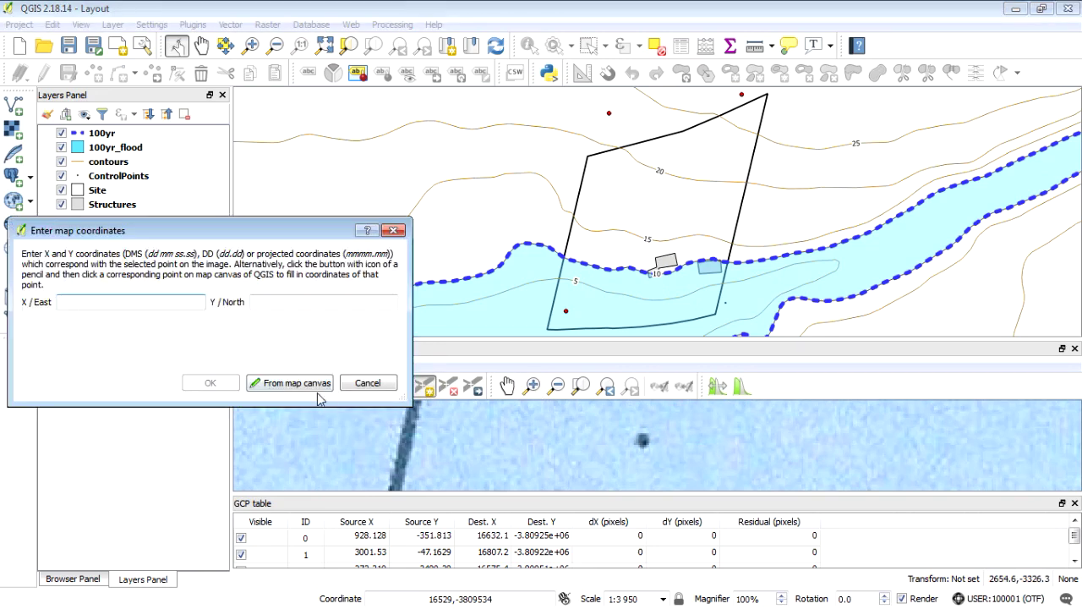
left_click(282, 383)
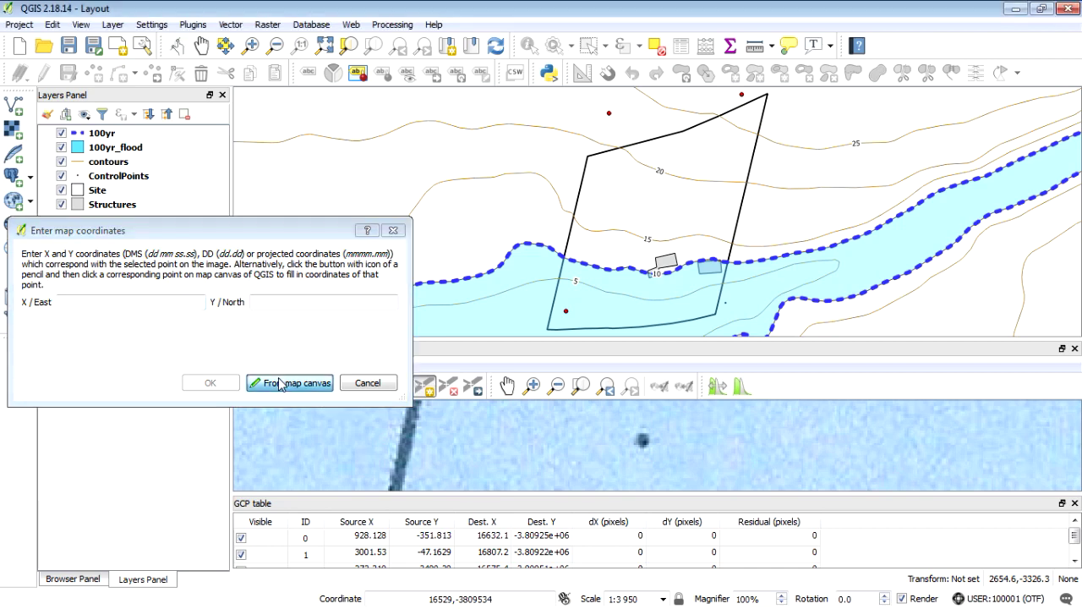
left_click(726, 304)
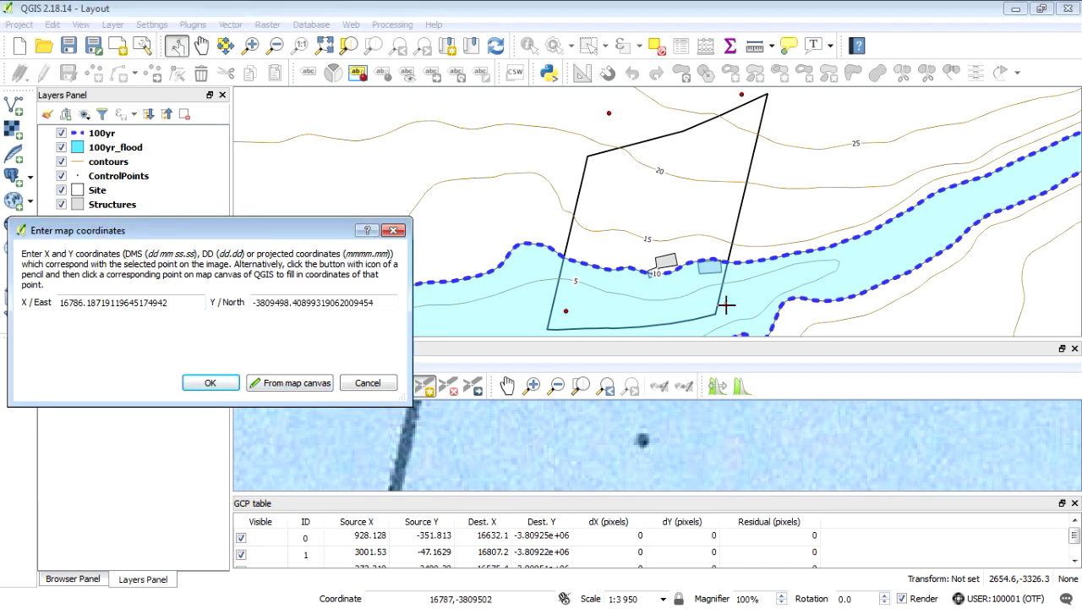
left_click(210, 383)
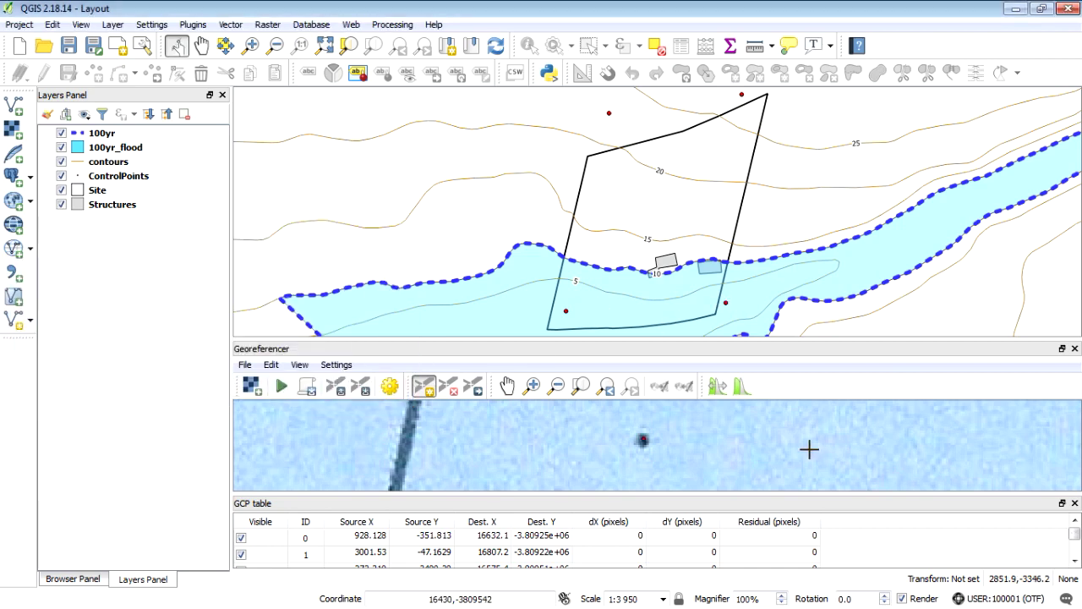
left_click(581, 387)
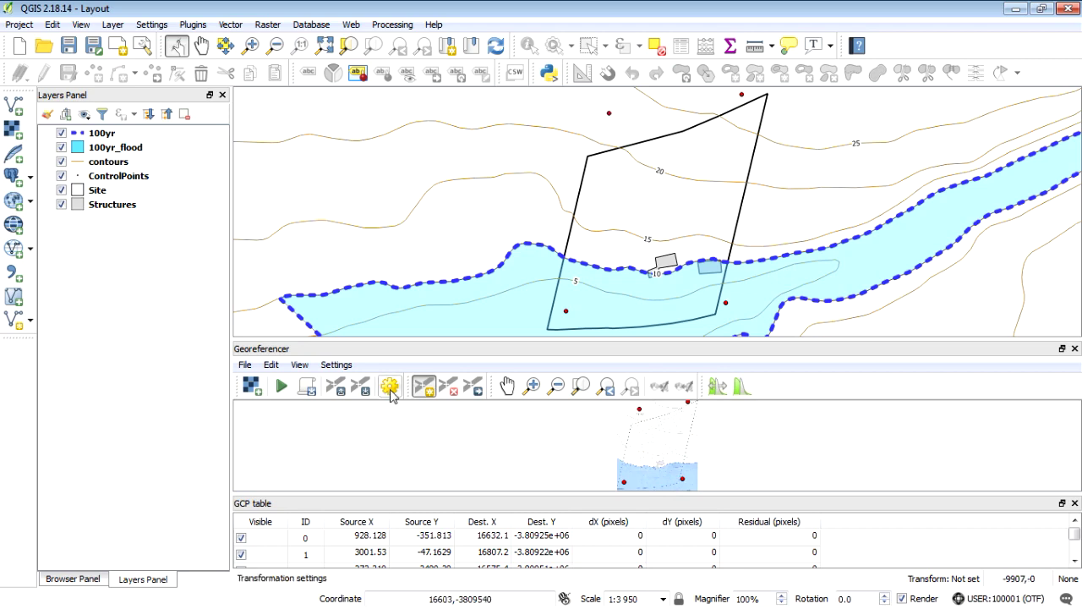
Set the target SRS to the project CRS, keeping Linear transformation and world-file-only output.
left_click(337, 364)
left_click(347, 380)
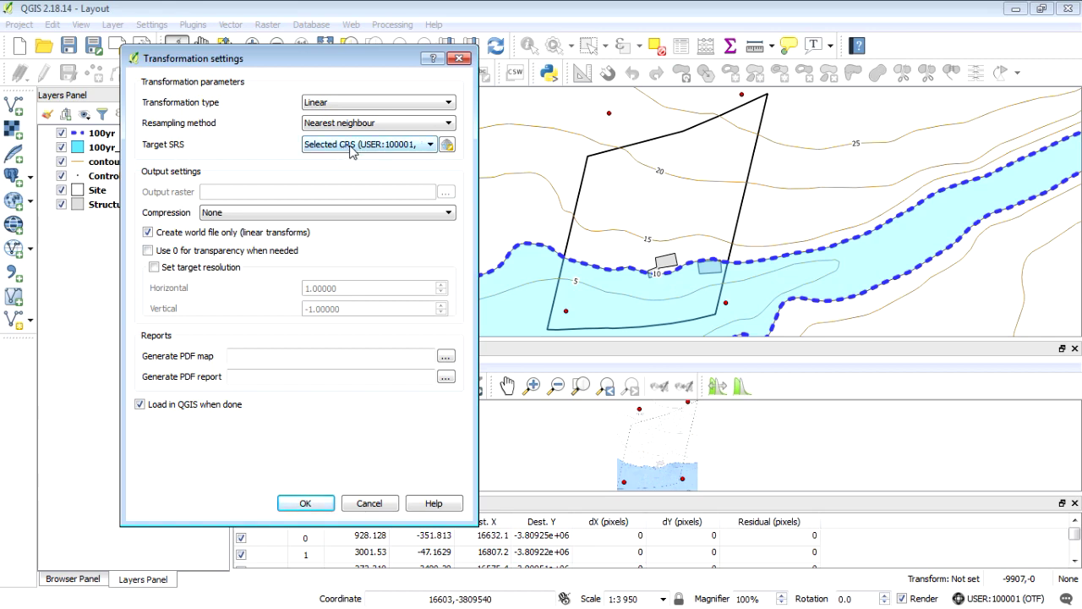
left_click(407, 148)
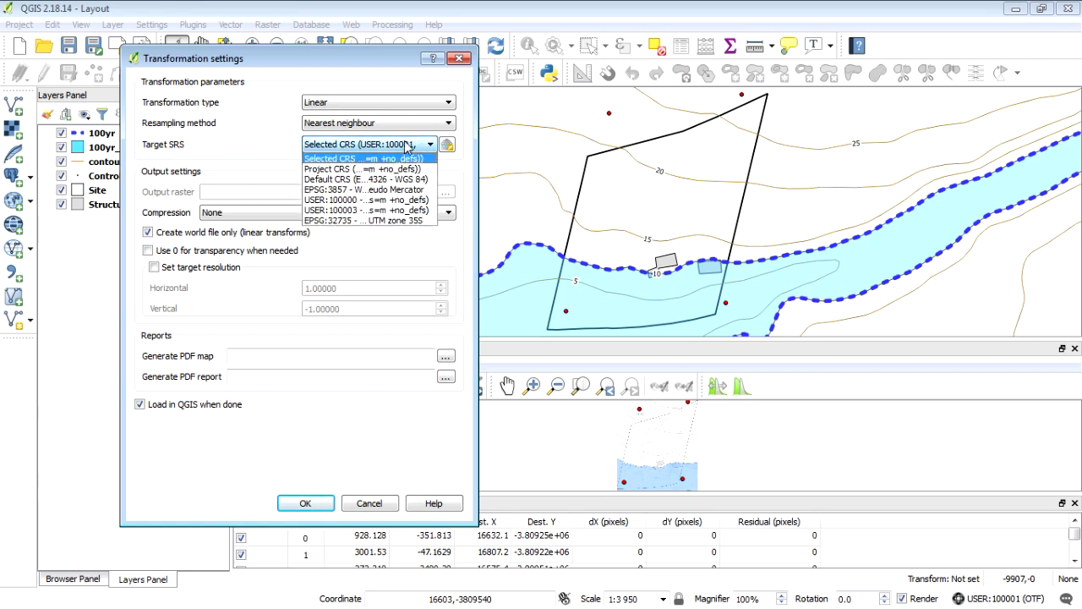
left_click(360, 169)
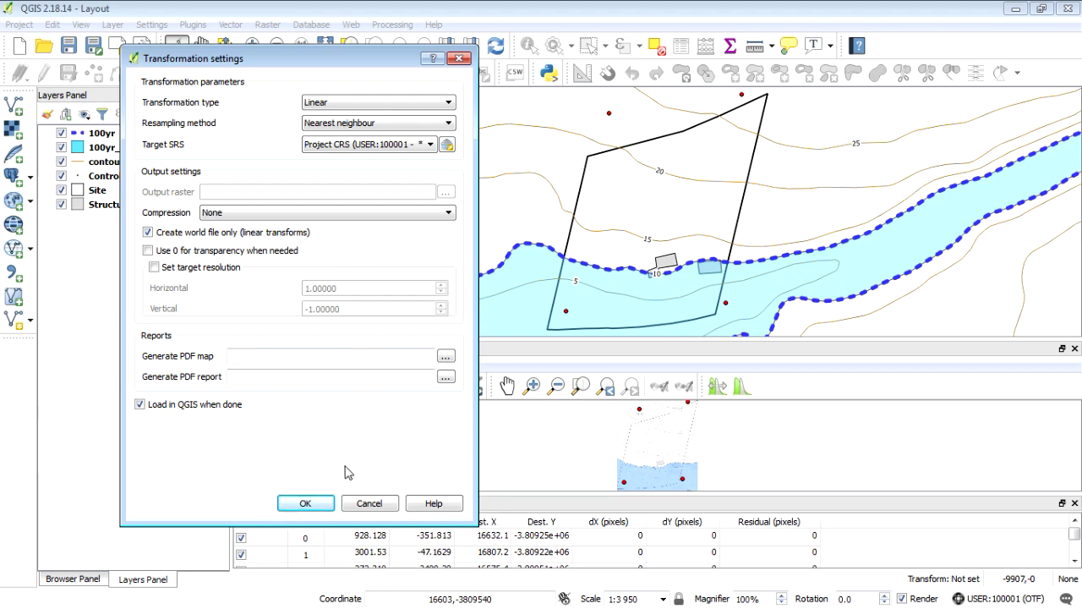
left_click(305, 503)
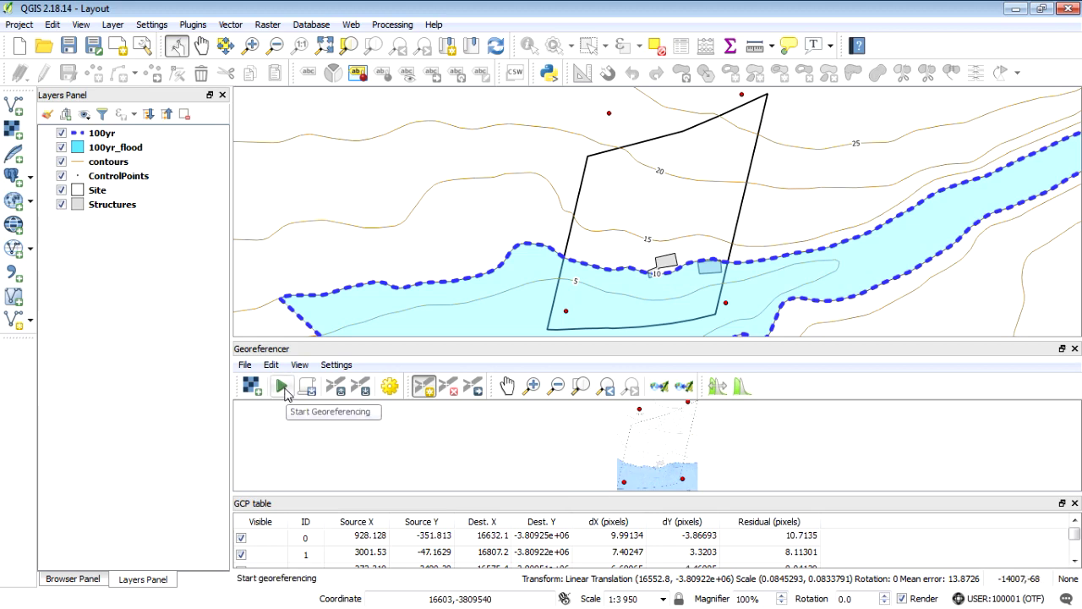
Georeference the scan, place SiteImage below Site, and zoom in on a boundary corner.
left_click(281, 386)
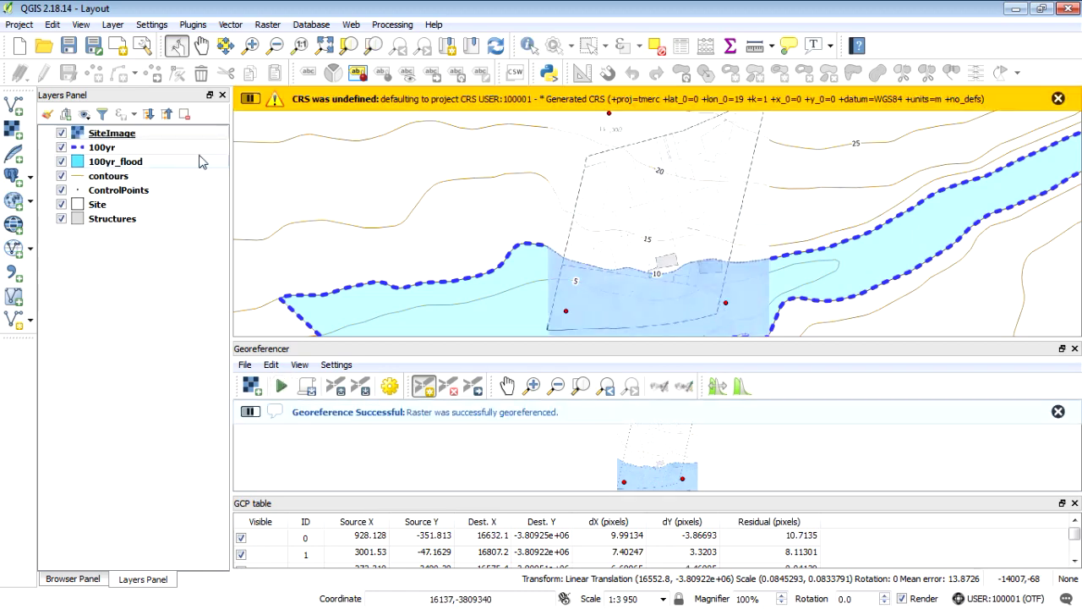
left_click_drag(108, 140, 144, 218)
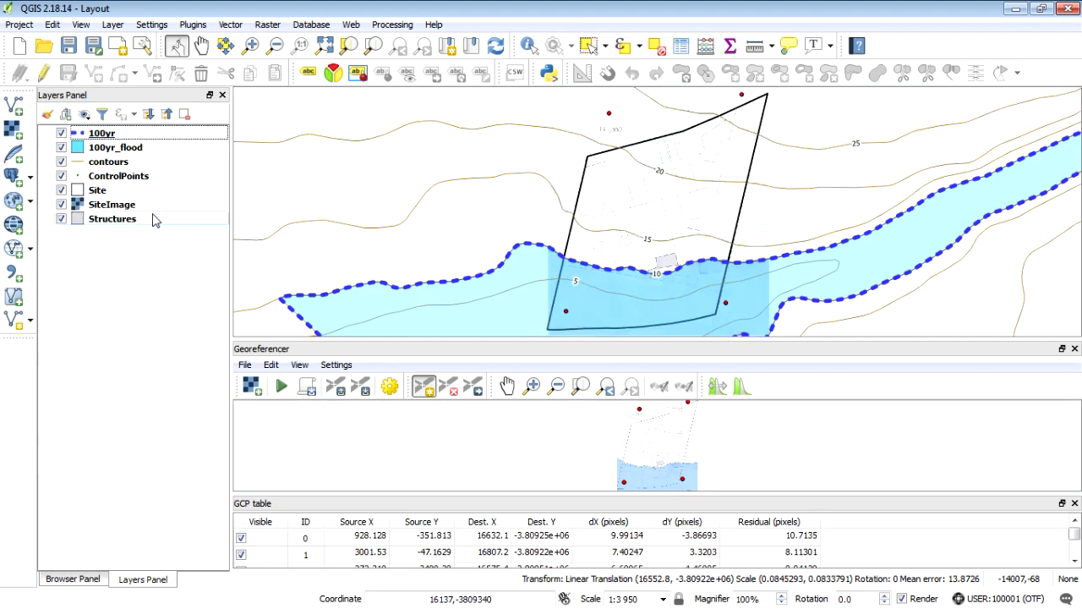
left_click(251, 45)
left_click_drag(625, 140, 564, 190)
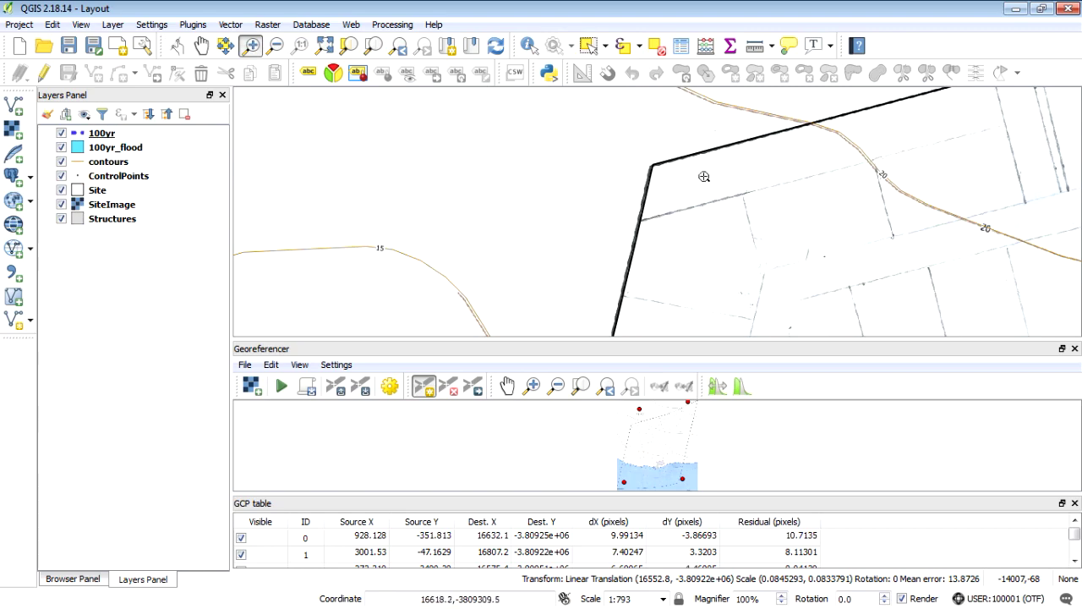
left_click_drag(696, 147, 623, 212)
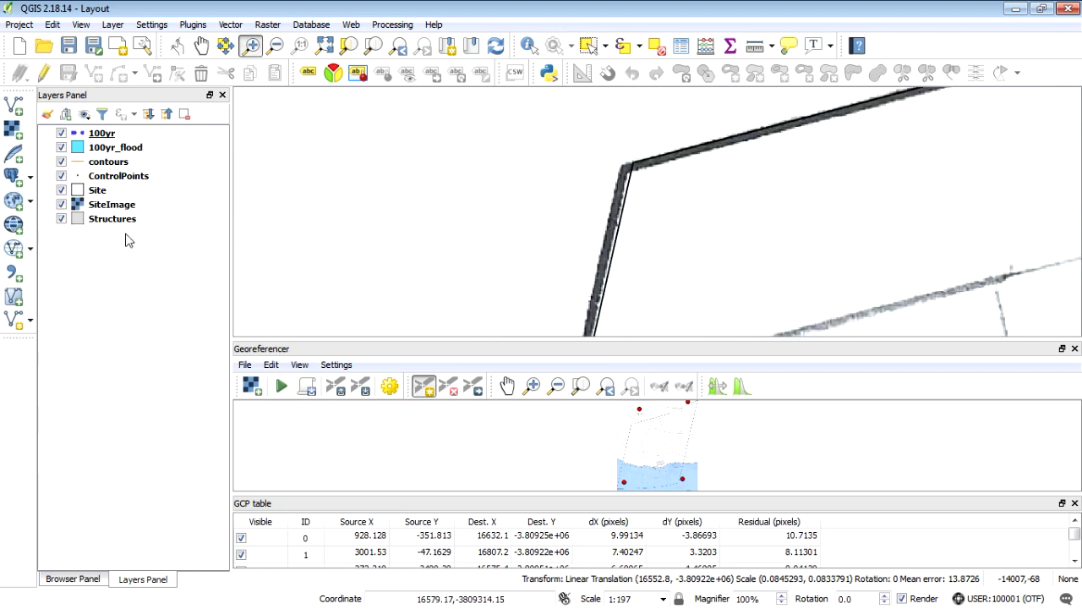
Change the Site layer's simple fill outline colour to red and apply it.
left_click(107, 197)
right_click(107, 195)
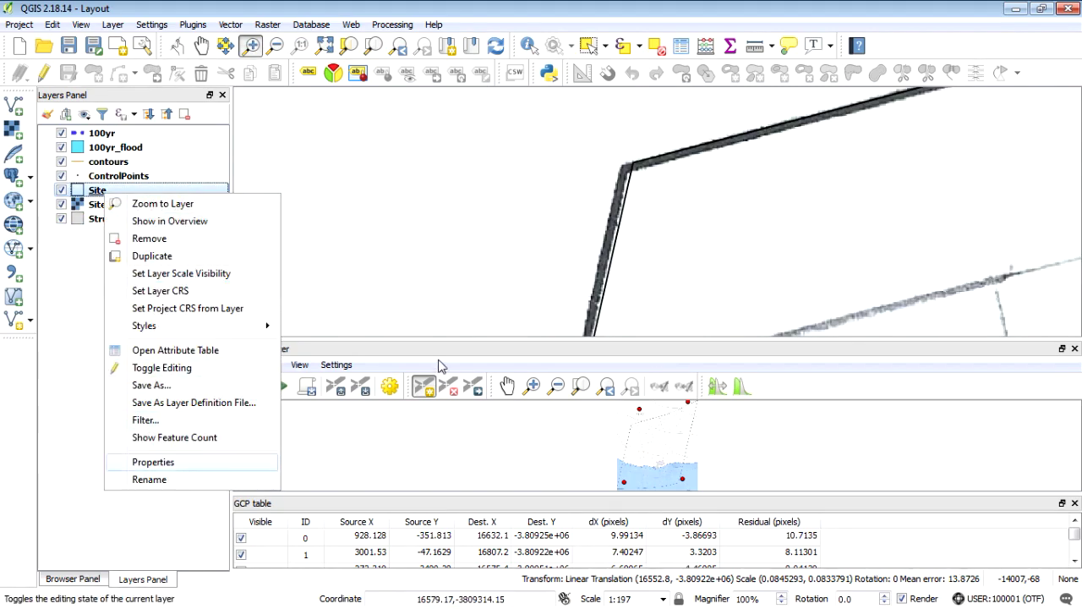
key("Return")
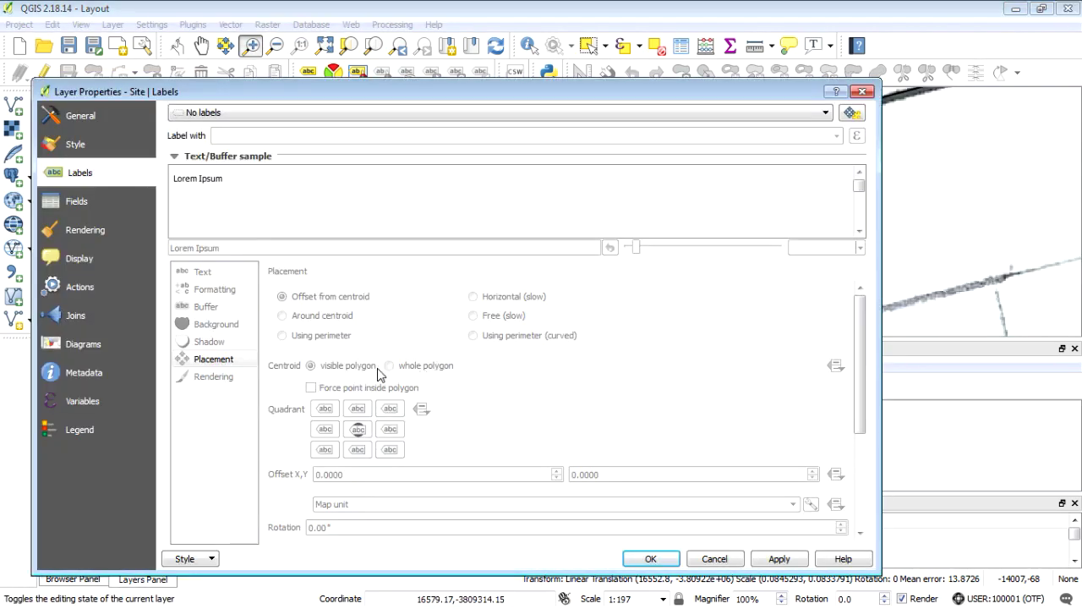
left_click(100, 149)
left_click(247, 150)
left_click(328, 304)
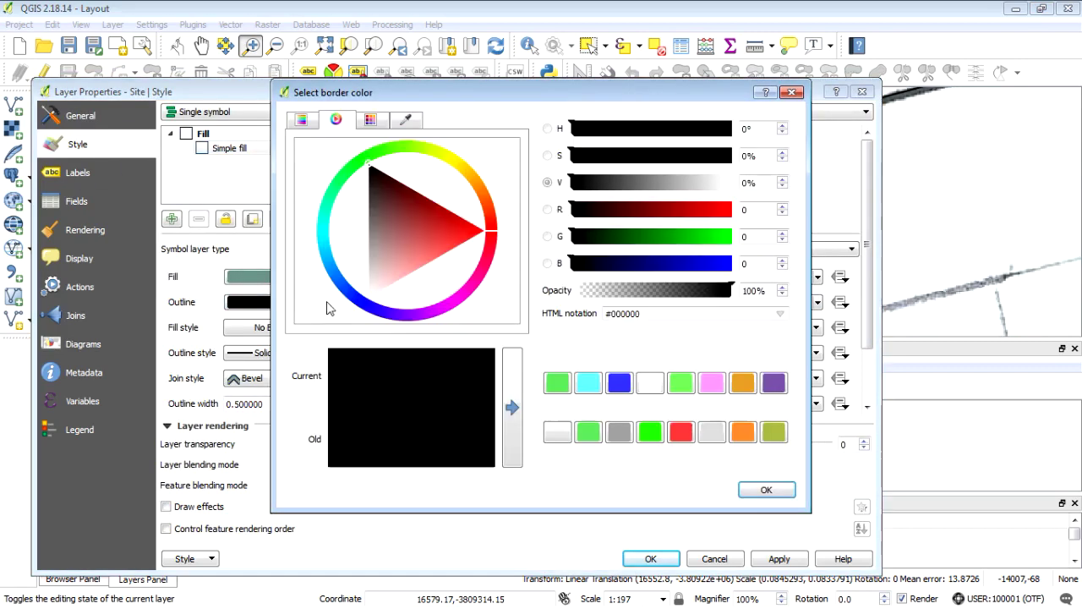
left_click(455, 237)
left_click(765, 489)
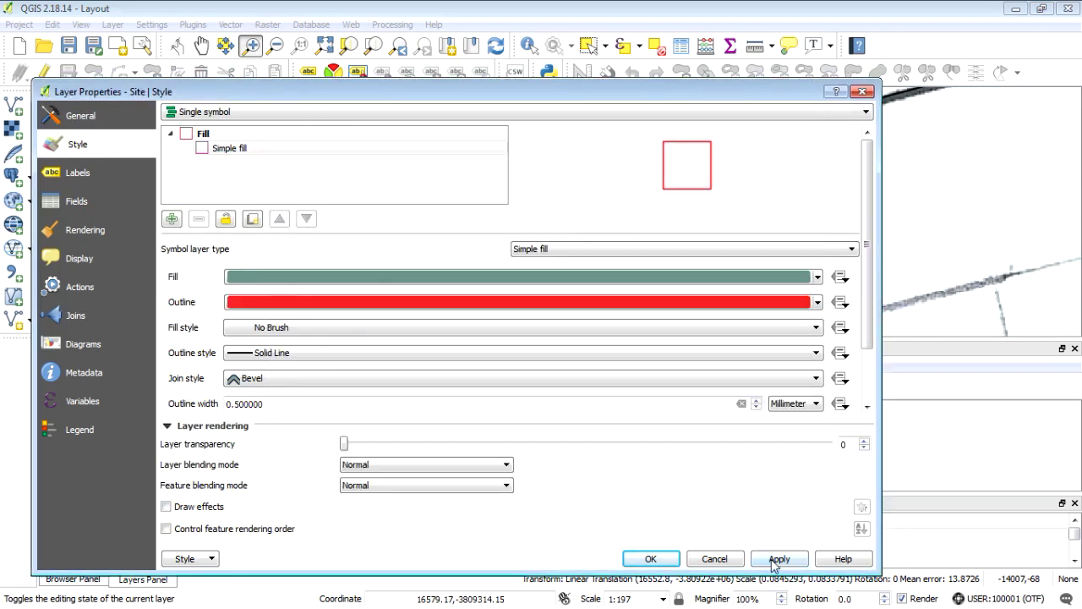
left_click(776, 559)
left_click(650, 559)
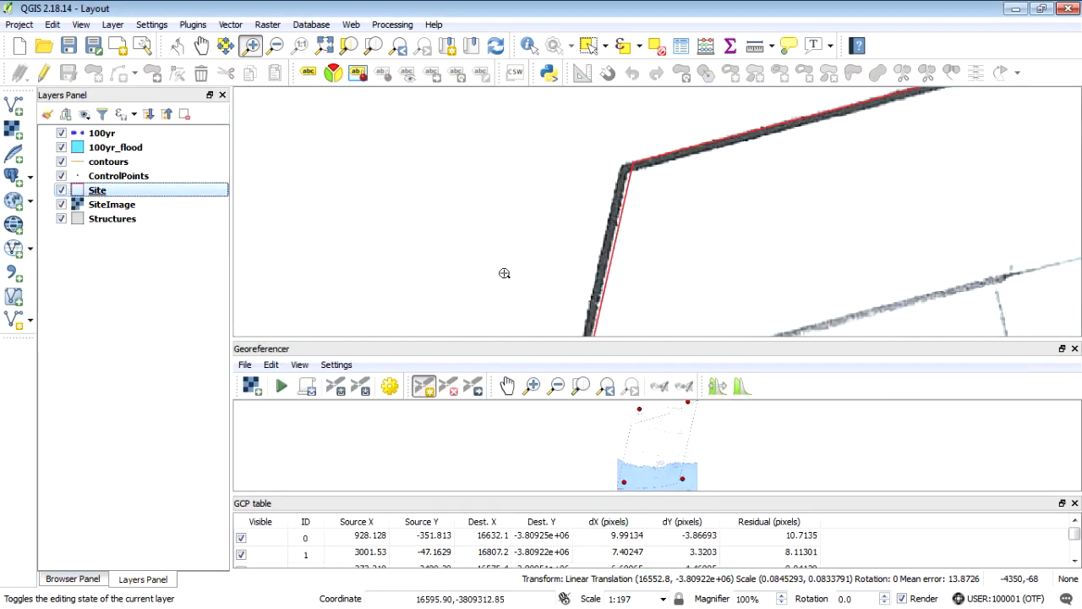
Set the Site outline width to 1 mm and a brighter red (#fa0c0c).
right_click(109, 193)
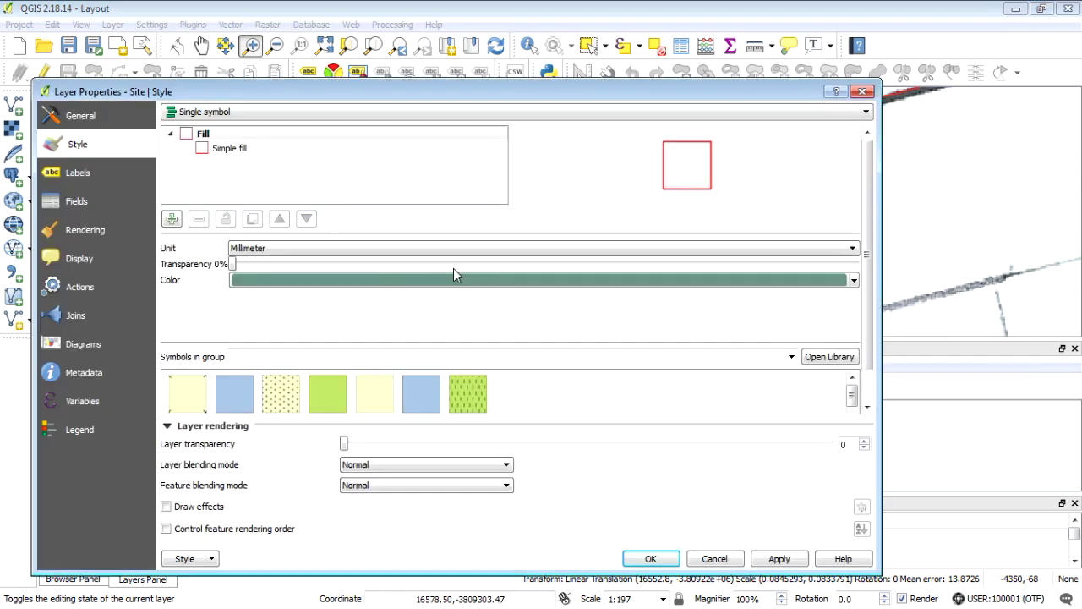
left_click(237, 149)
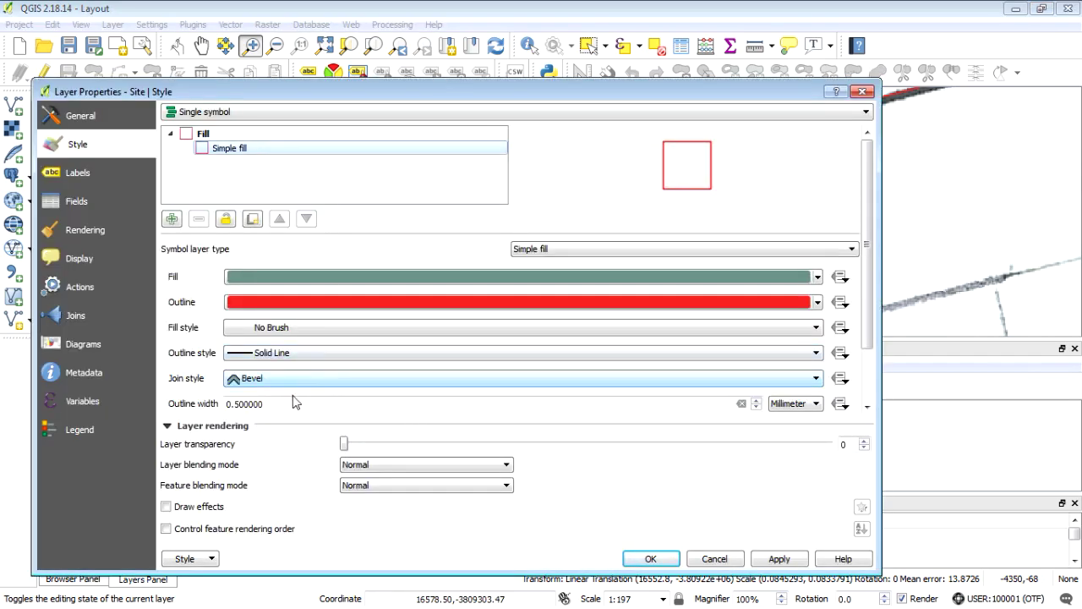
double_click(295, 403)
type("1")
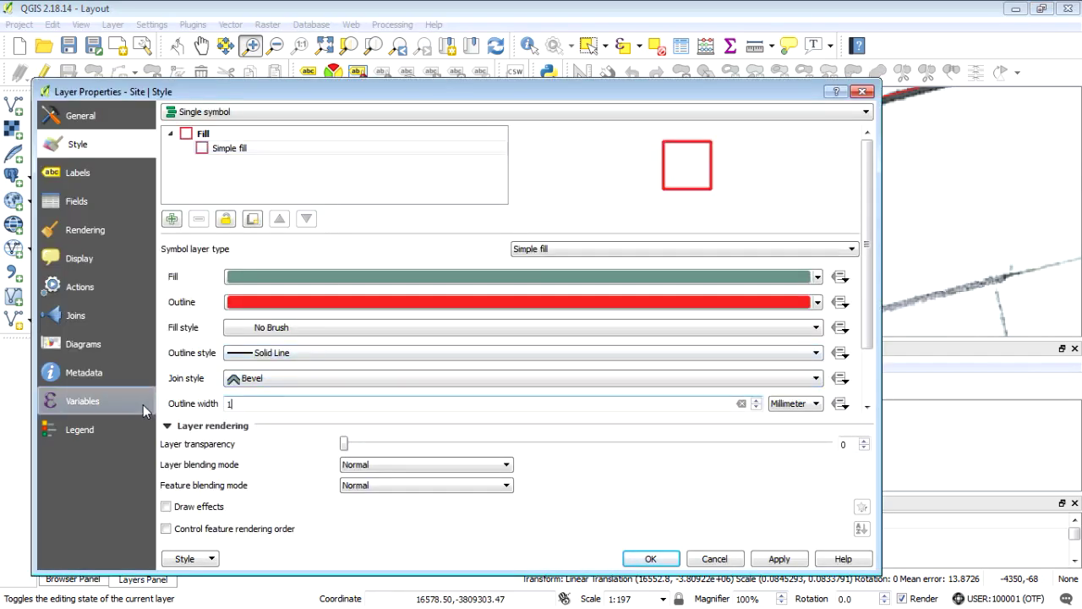
left_click(358, 305)
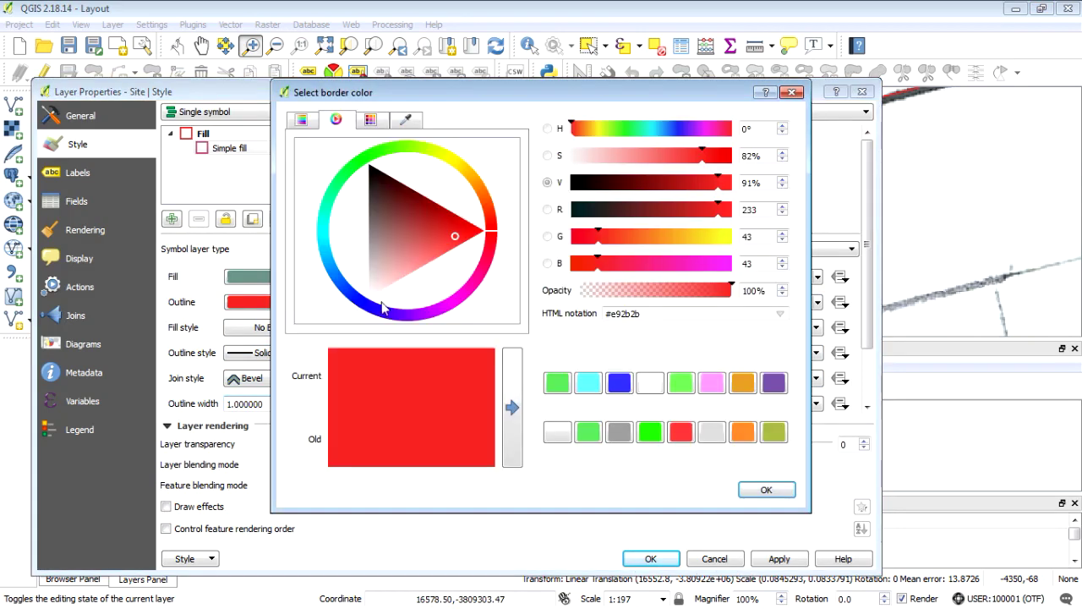
left_click(468, 231)
left_click(478, 236)
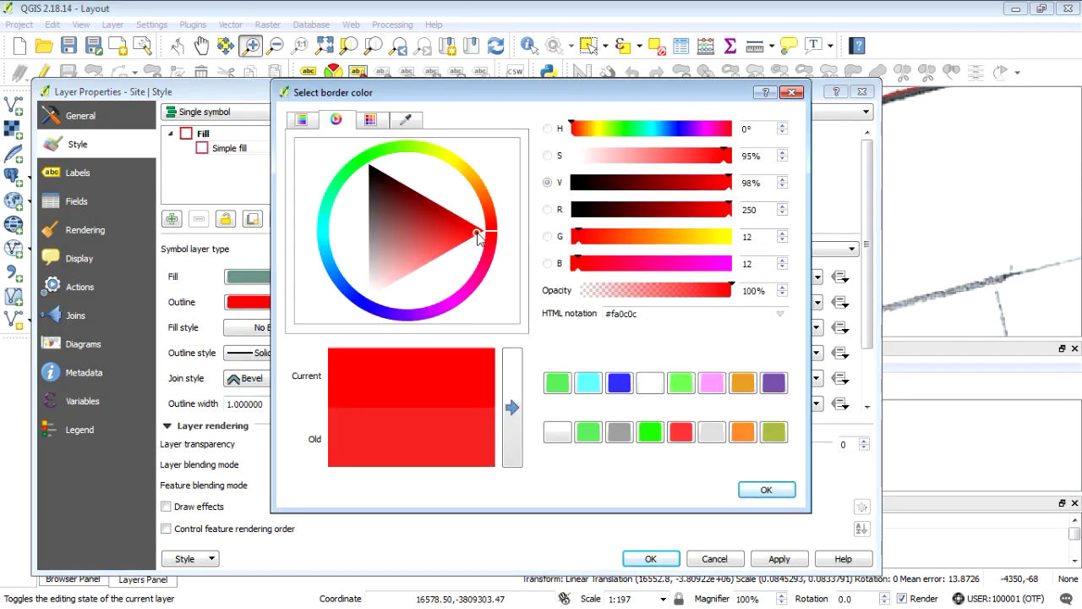
left_click(765, 489)
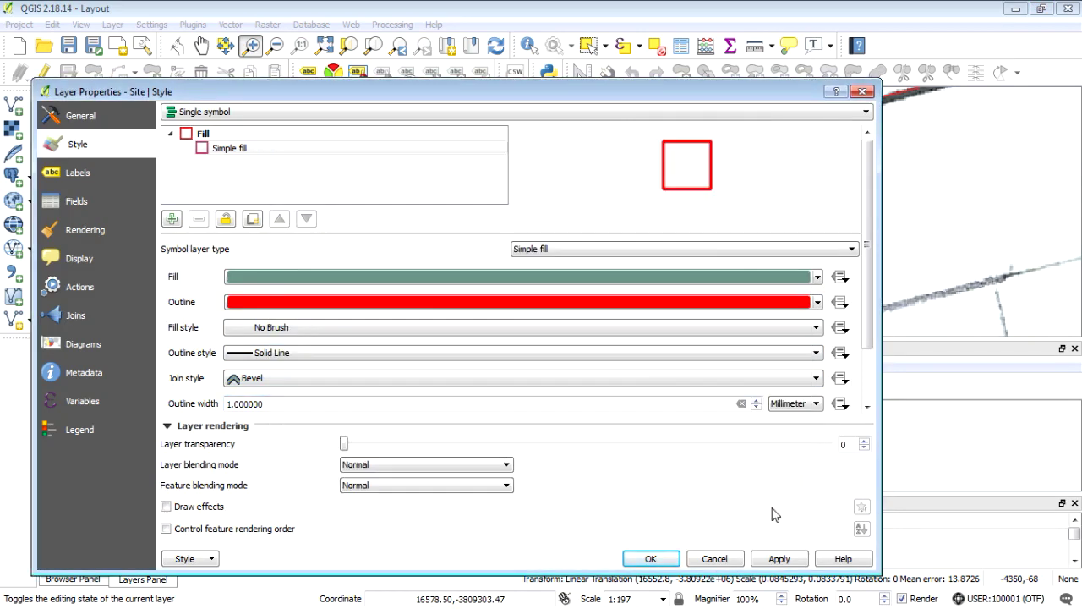
left_click(650, 557)
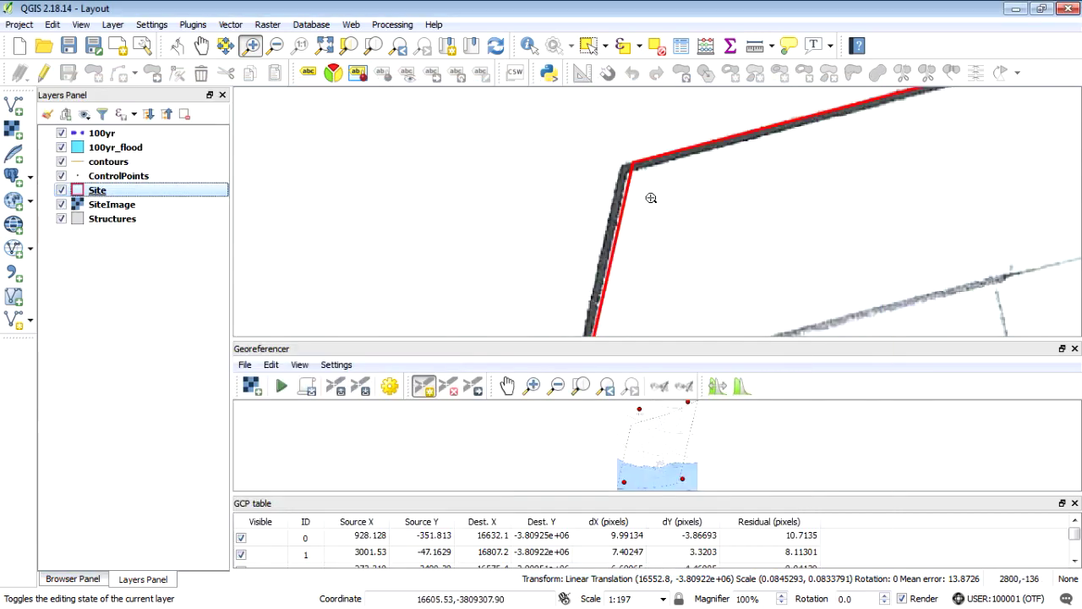
Zoom the map in closely on the Site boundary corner.
left_click(276, 48)
left_click_drag(633, 176, 683, 244)
left_click(251, 45)
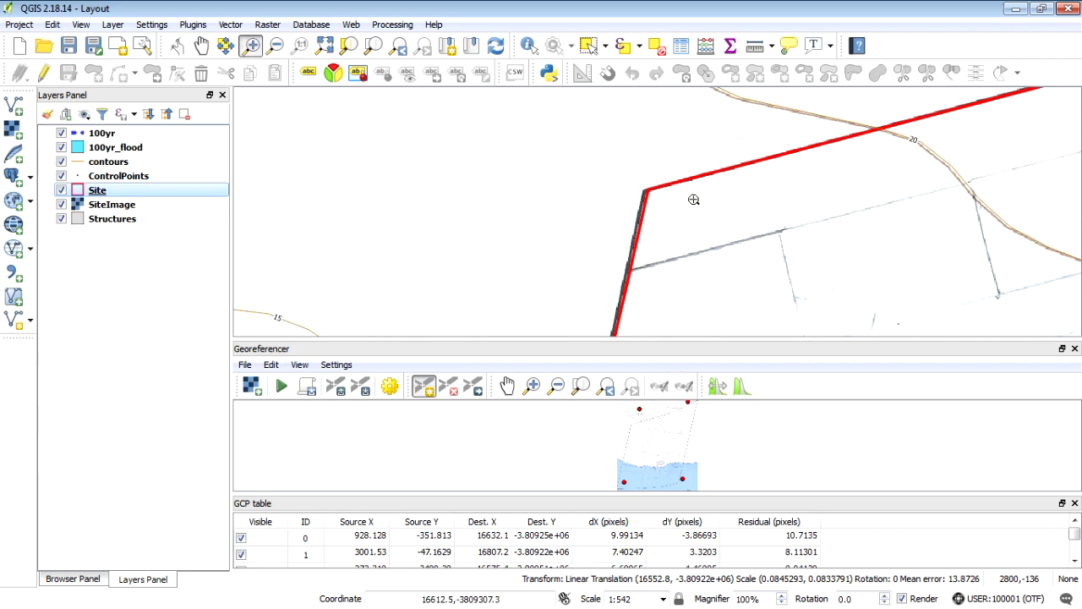
left_click_drag(654, 167, 611, 234)
left_click_drag(774, 145, 642, 276)
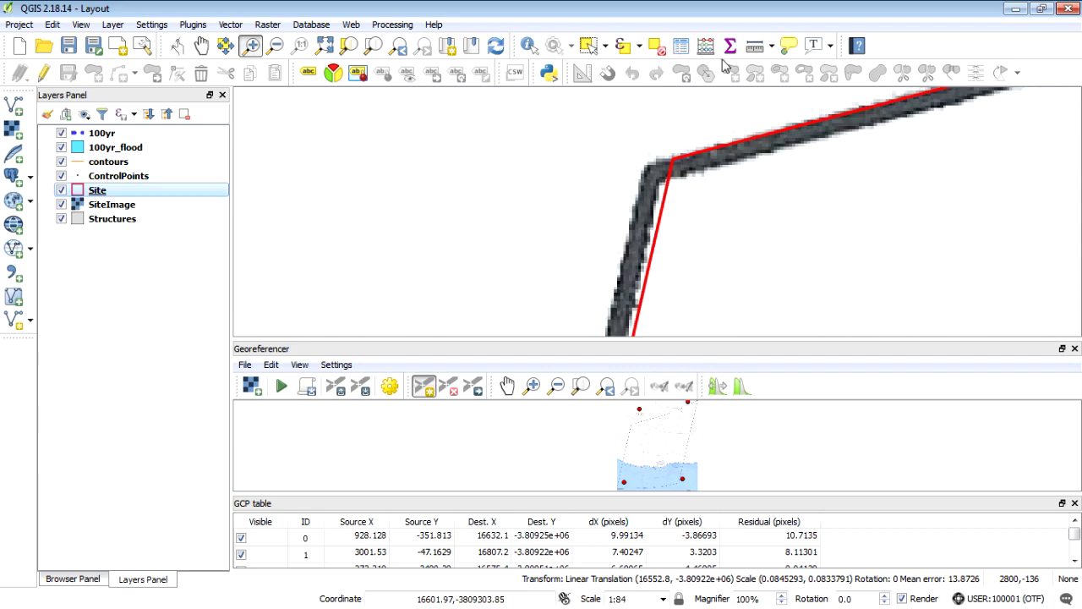
Measure the offset from the boundary corner to the scanned line, then close the Measure window.
left_click(755, 47)
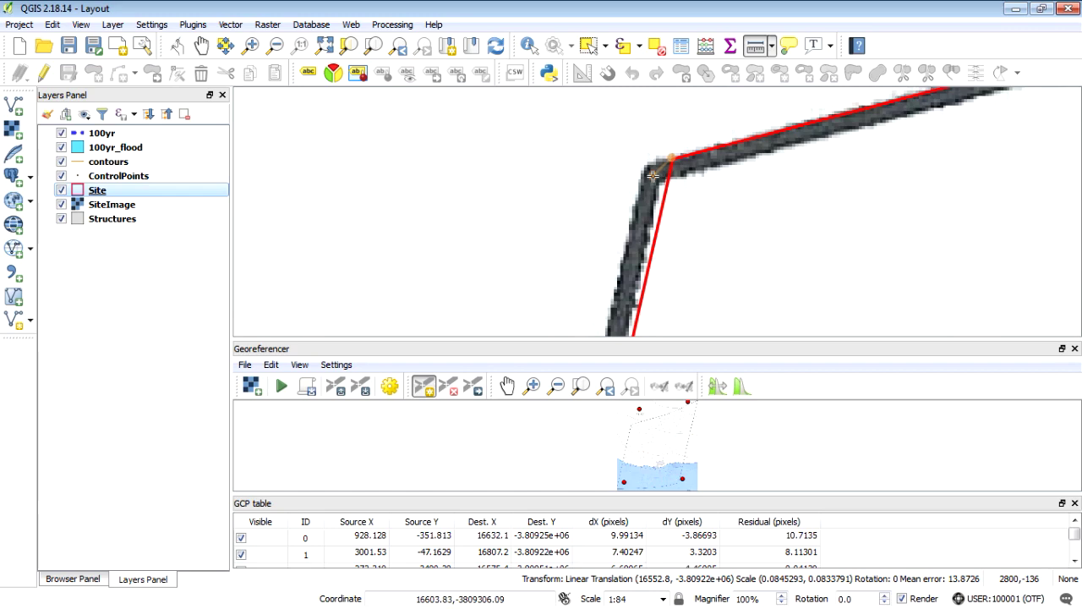
left_click(650, 175)
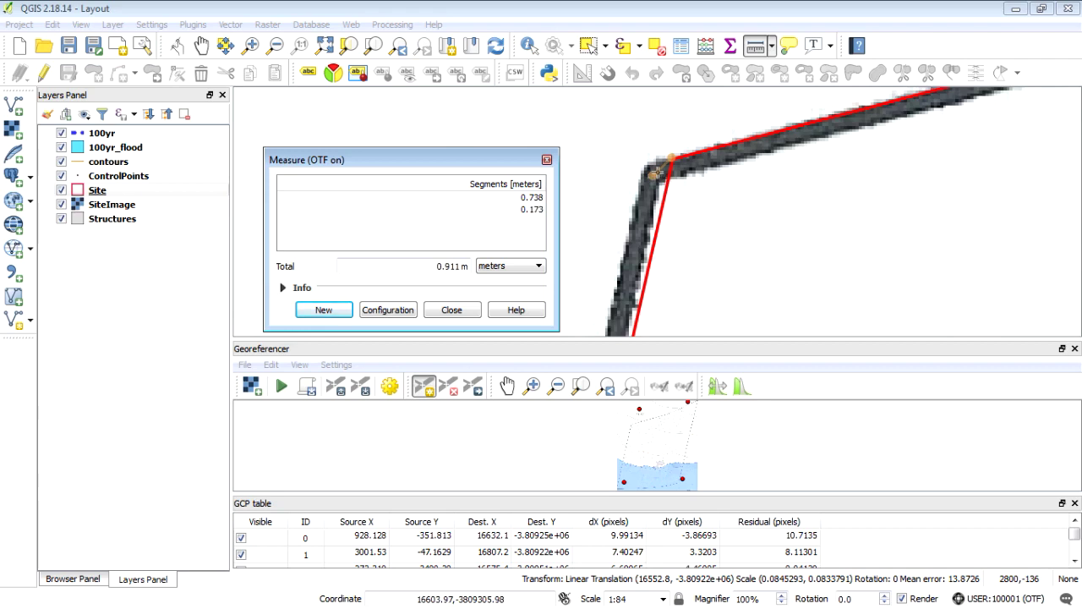
left_click(546, 159)
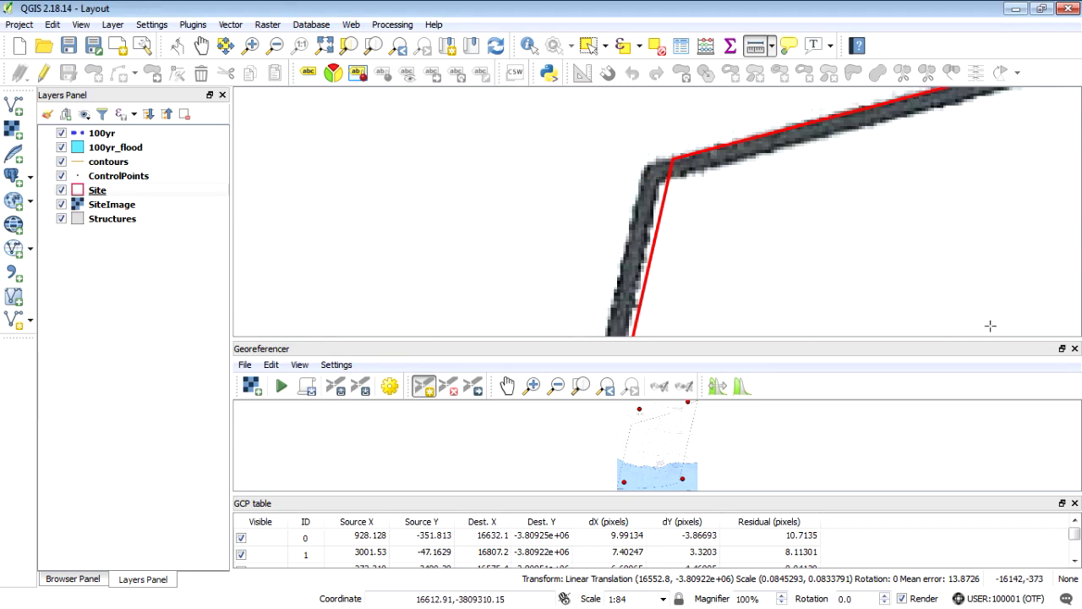
Close the Georeferencer panel and zoom the map to the full Site layer.
left_click(1074, 348)
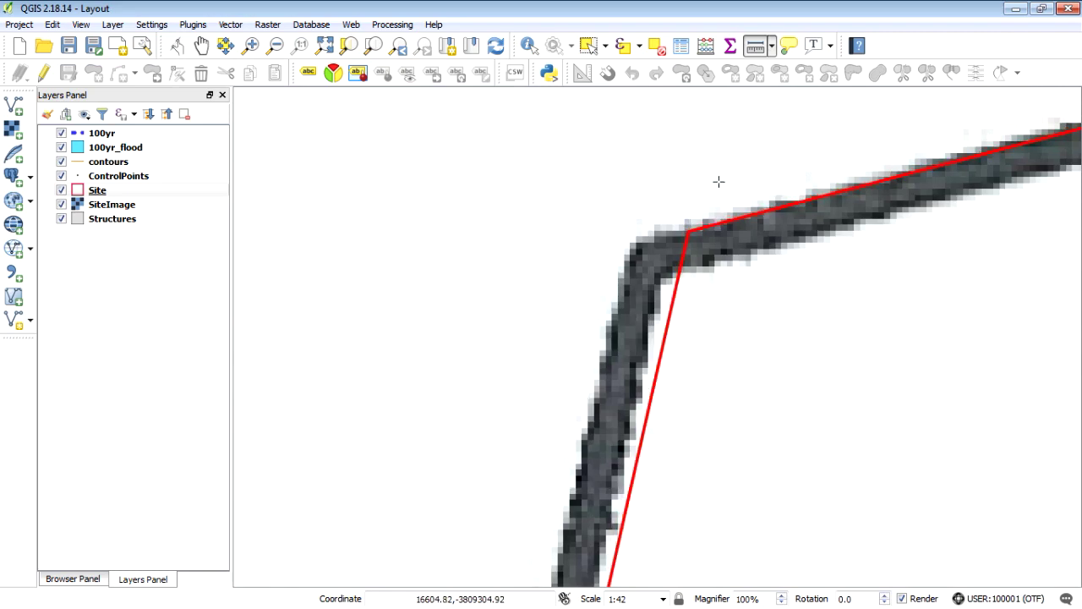
right_click(124, 192)
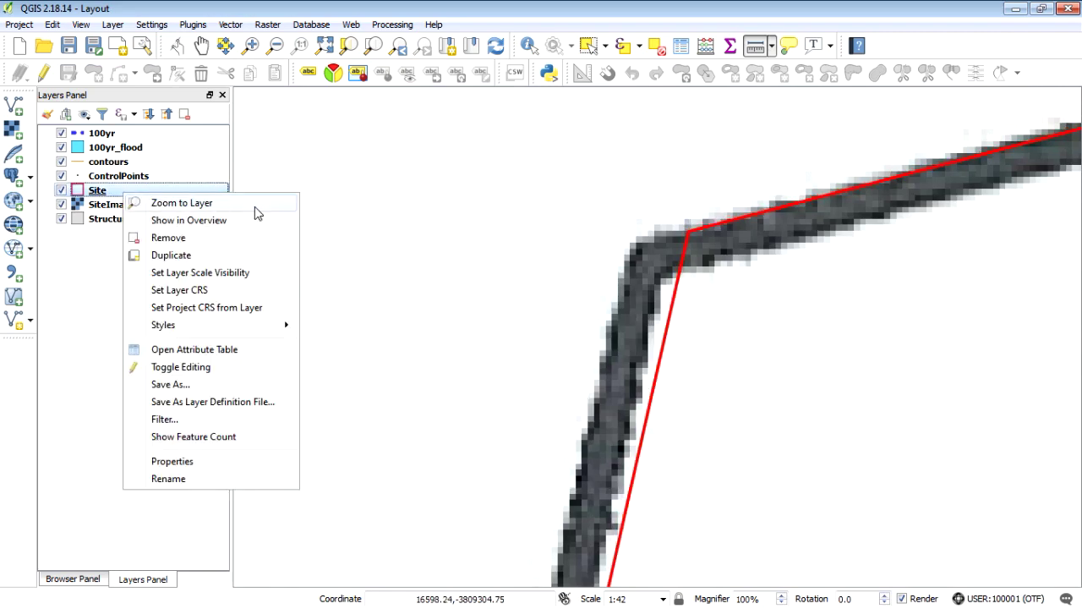
left_click(229, 204)
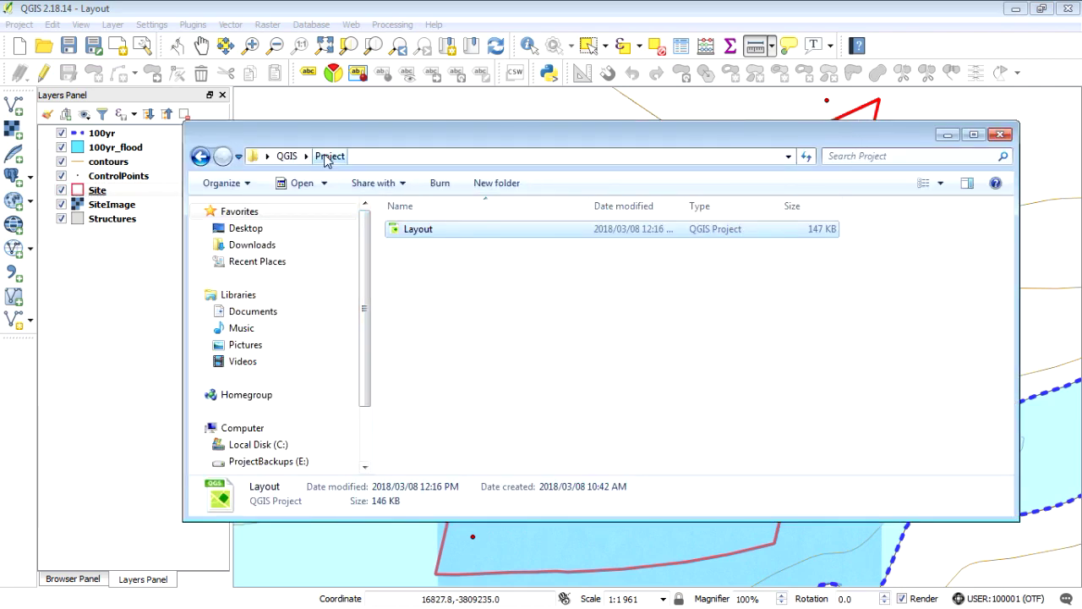
Browse to QGIS\Spatial\Raster and open SiteImage.wld in Notepad++.
left_click(287, 156)
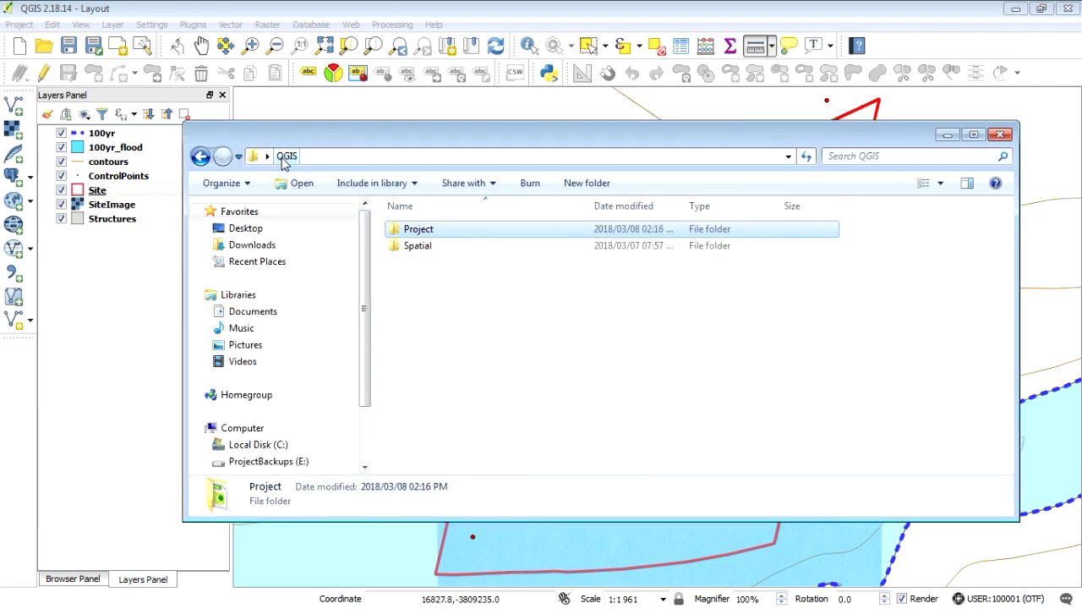
double_click(437, 247)
double_click(440, 229)
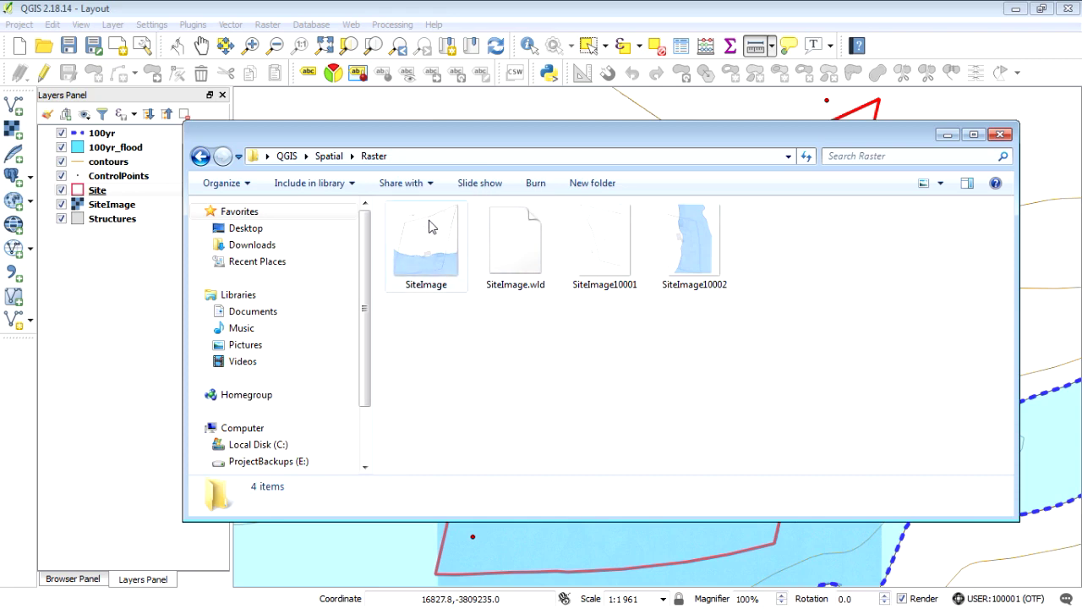
right_click(504, 239)
left_click(589, 301)
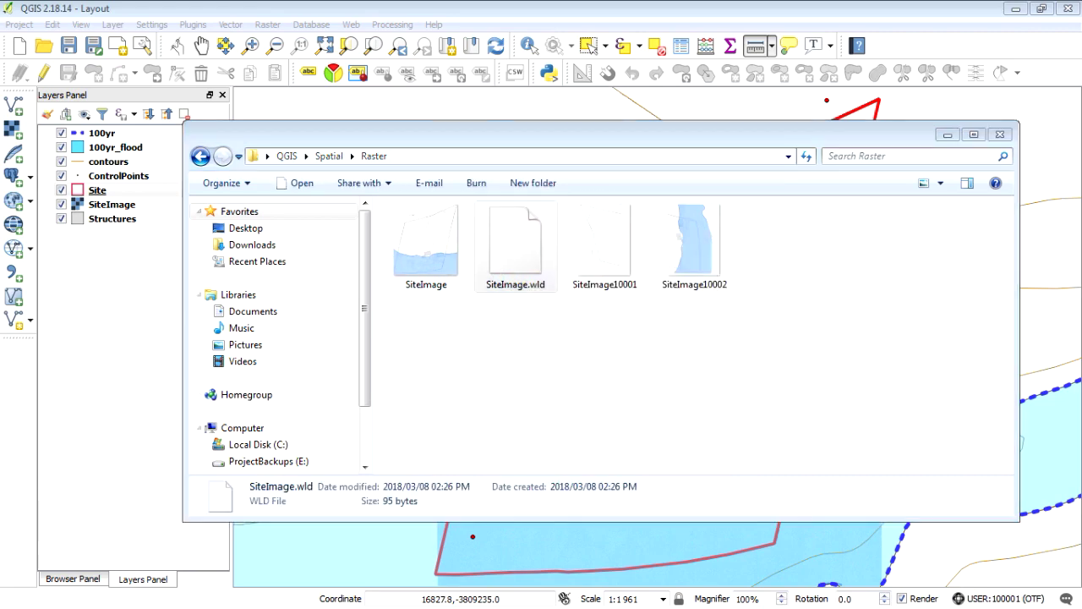
Resize and reposition Notepad++ to read the six-value SiteImage.wld, then close it.
left_click_drag(246, 144, 603, 48)
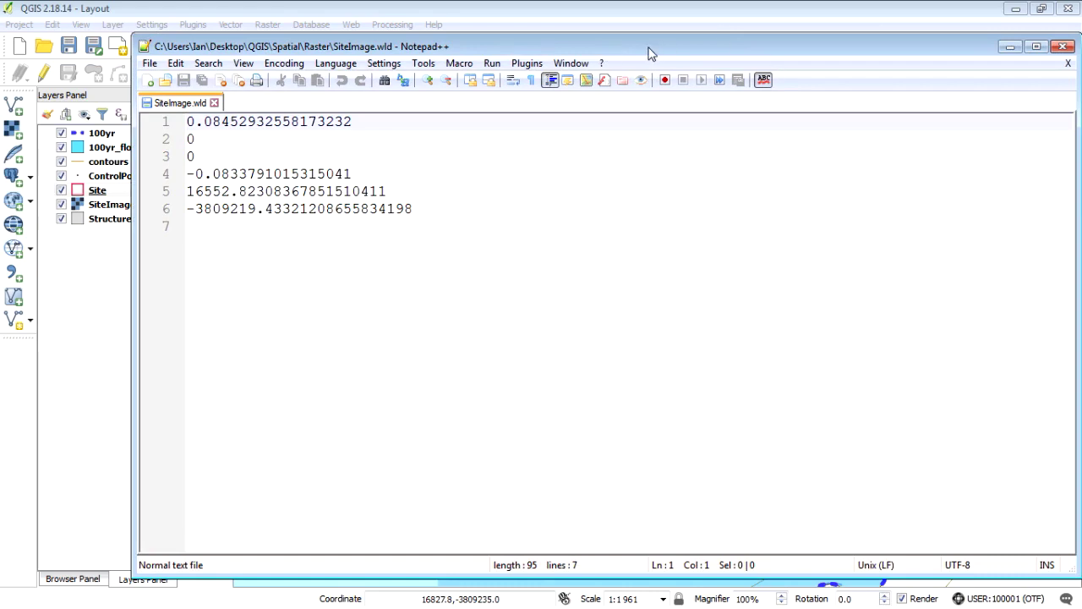
left_click_drag(134, 39, 407, 166)
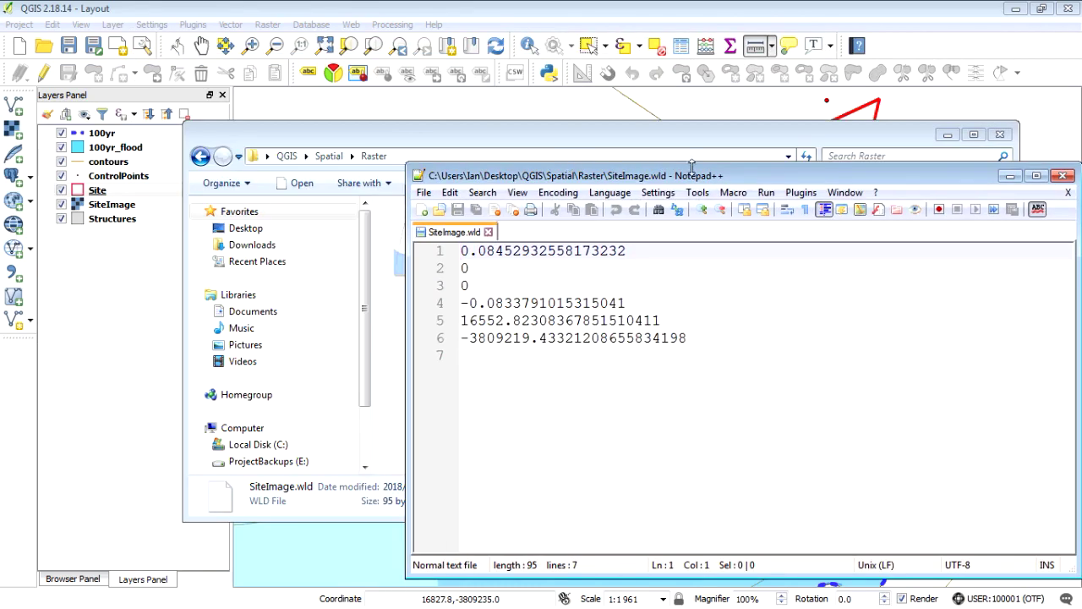
left_click_drag(790, 182, 597, 140)
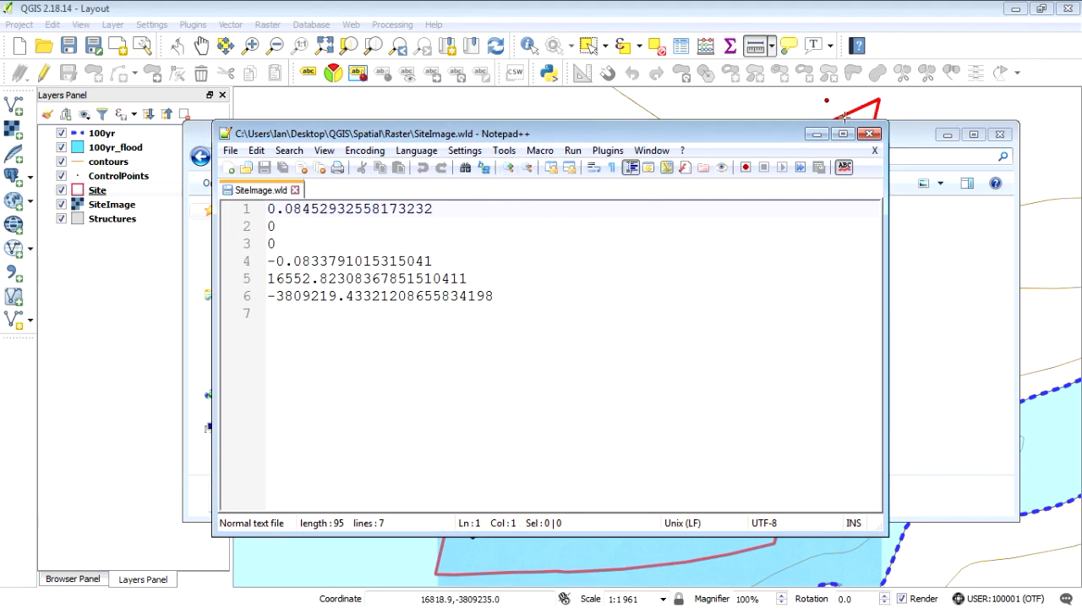
left_click_drag(882, 125, 732, 239)
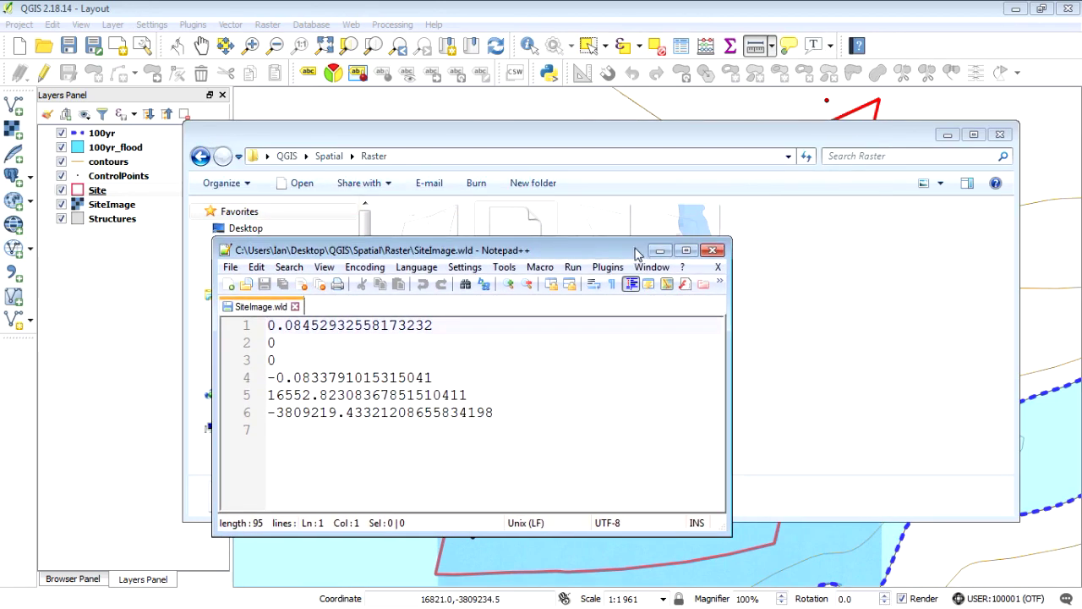
left_click_drag(602, 251, 862, 213)
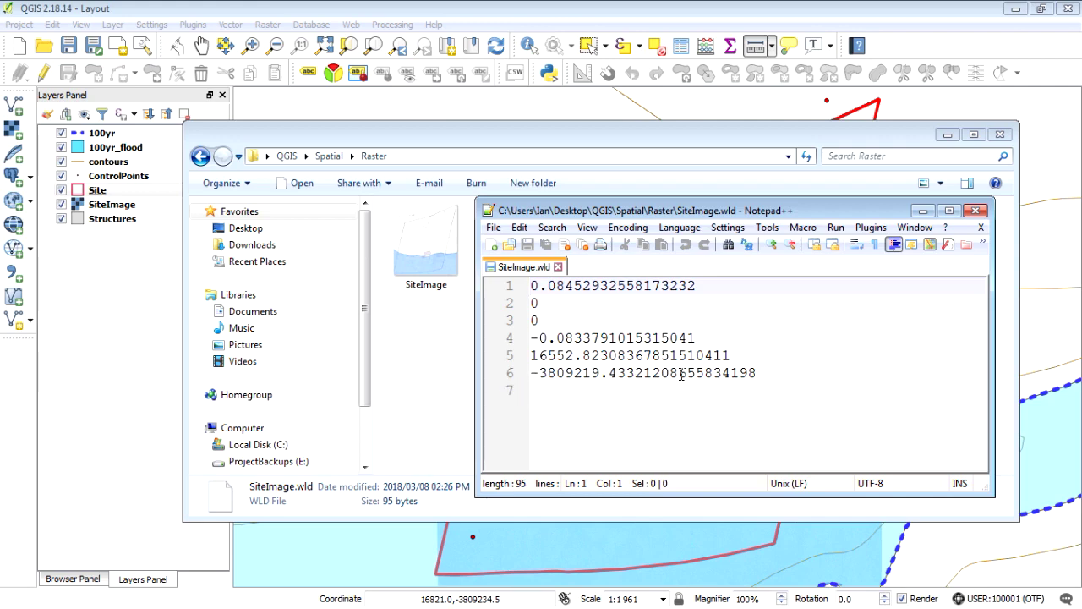
left_click_drag(710, 211, 606, 165)
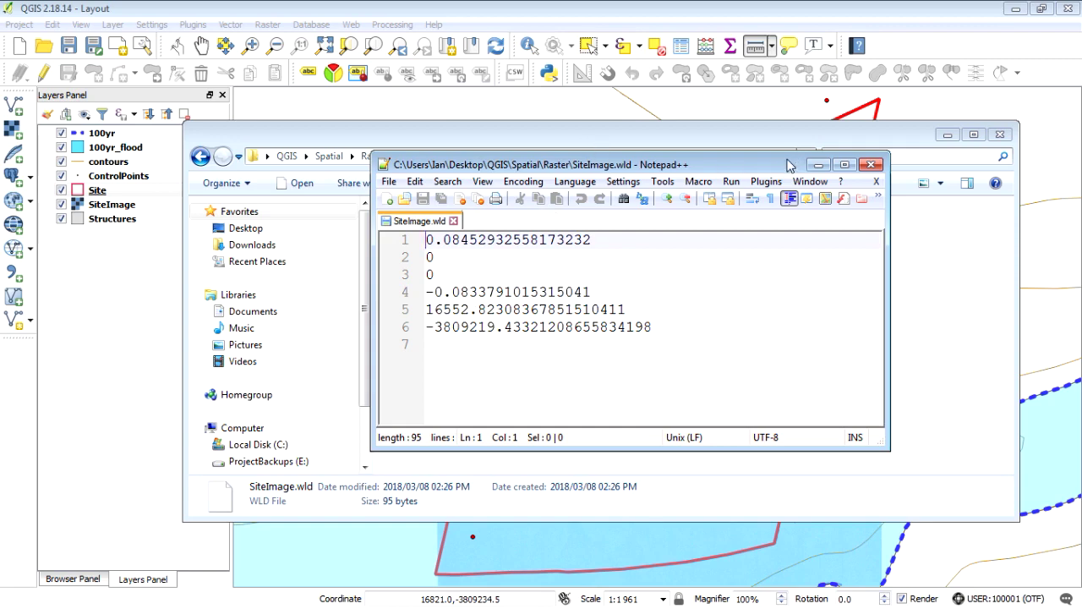
left_click_drag(786, 165, 504, 309)
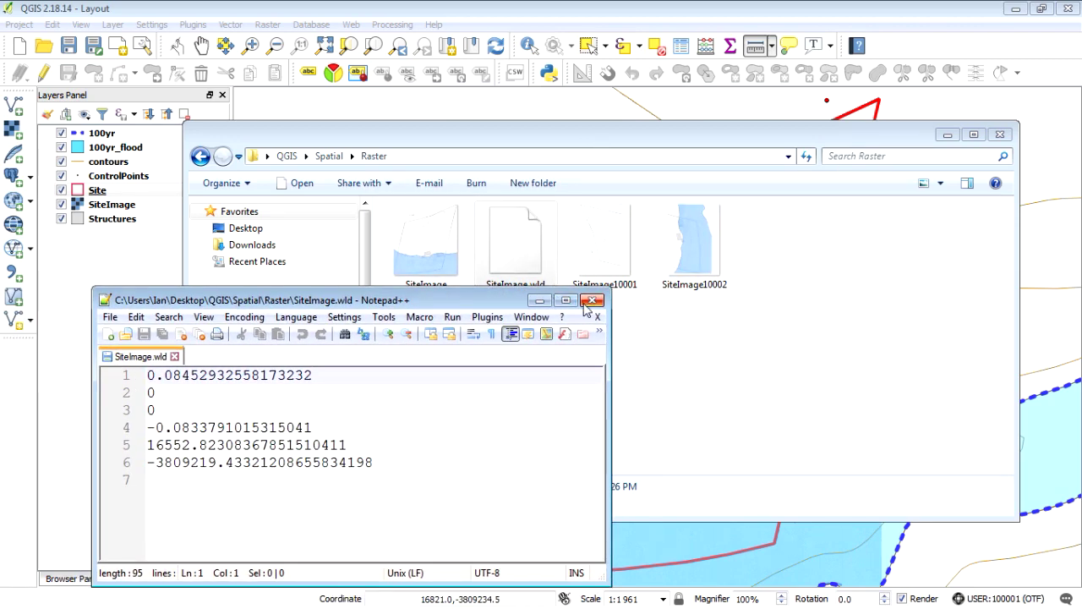
left_click(591, 310)
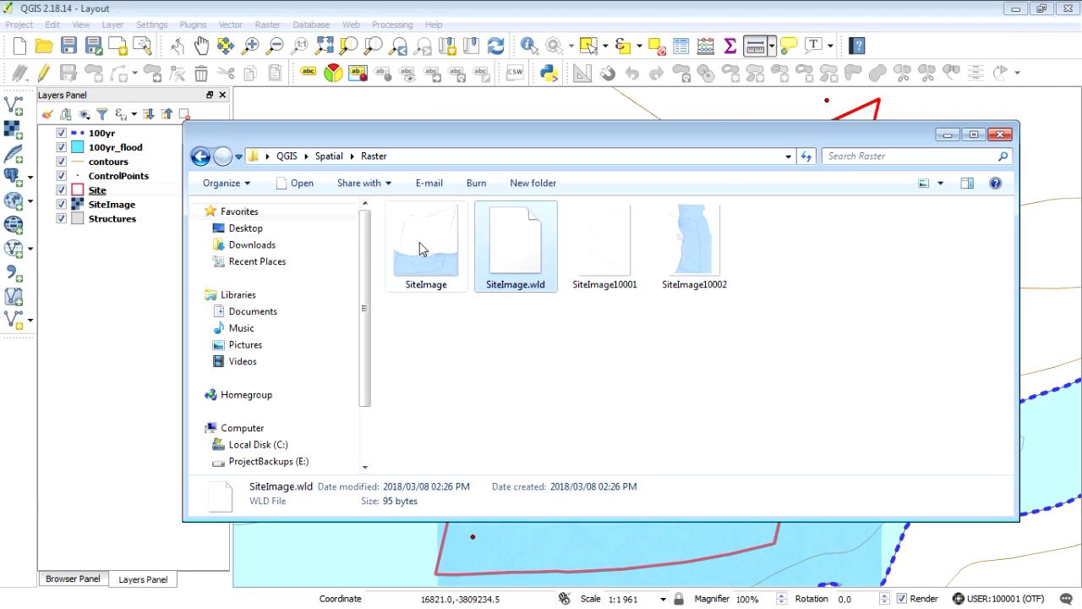
Close the Raster folder window to return to the QGIS map.
left_click(1000, 135)
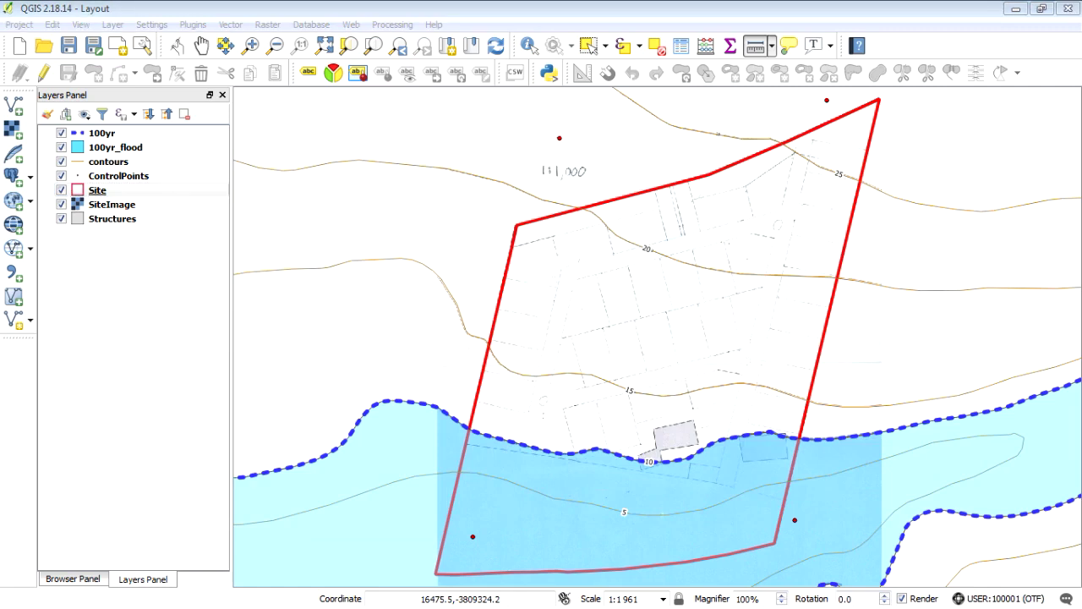